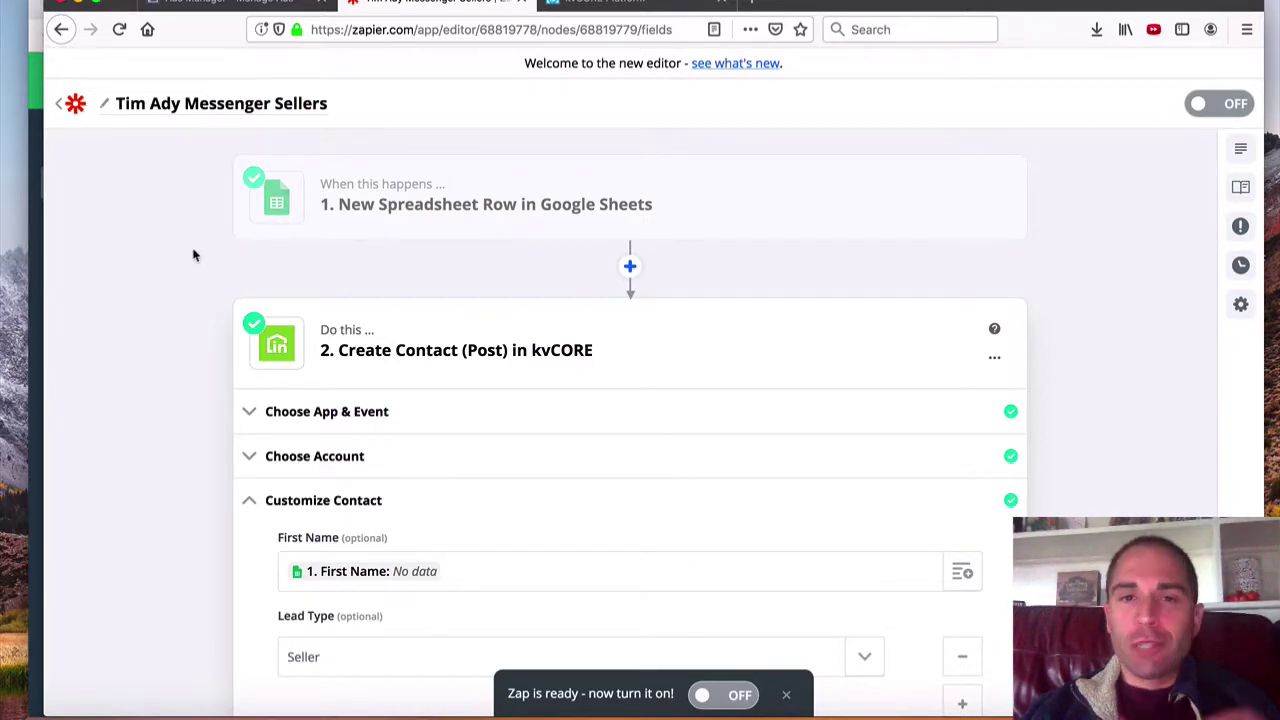
Review the app and event settings of the kvCORE Create Contact action, including the list of selectable apps
scroll(180, 280, down, 2)
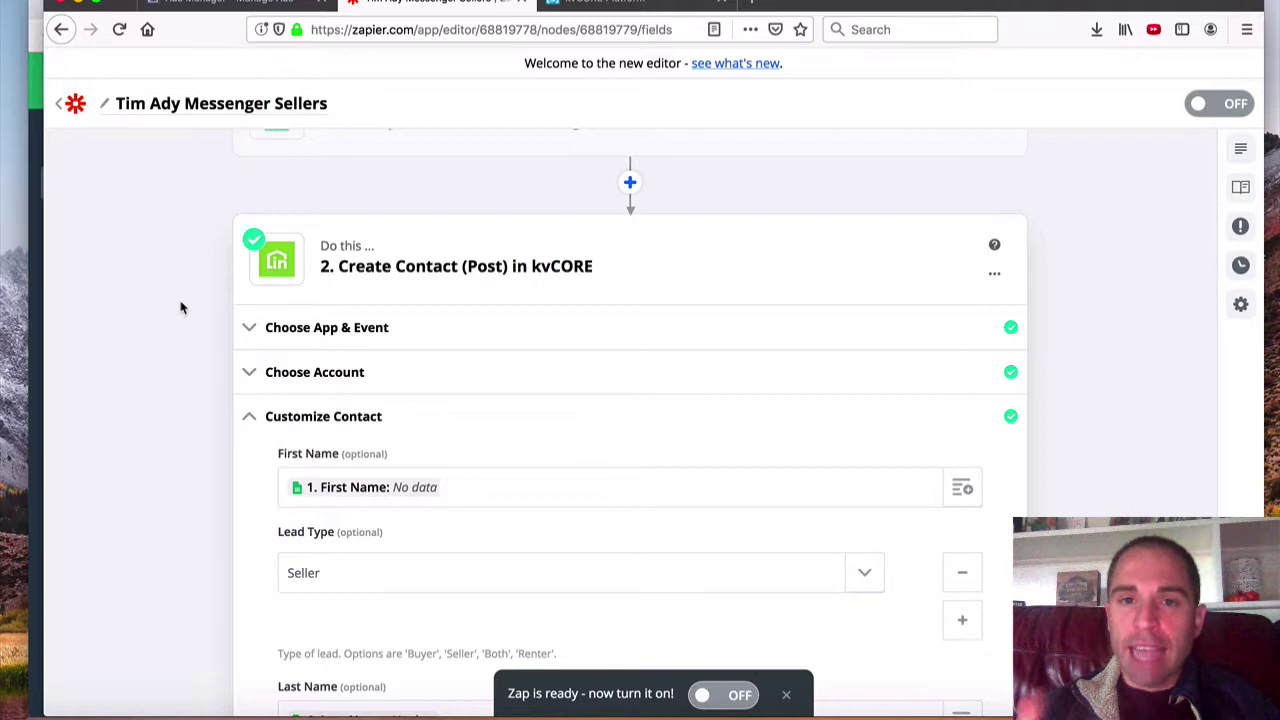
click(386, 329)
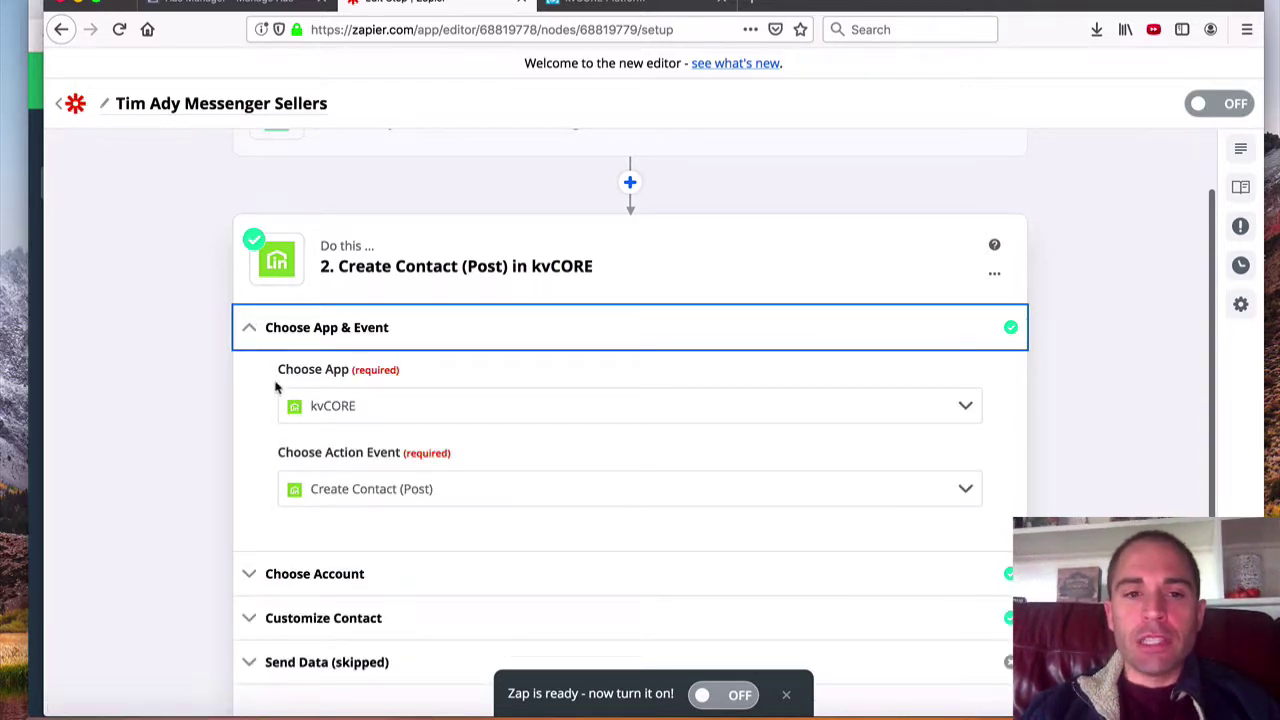
scroll(230, 397, down, 1)
scroll(417, 318, up, 4)
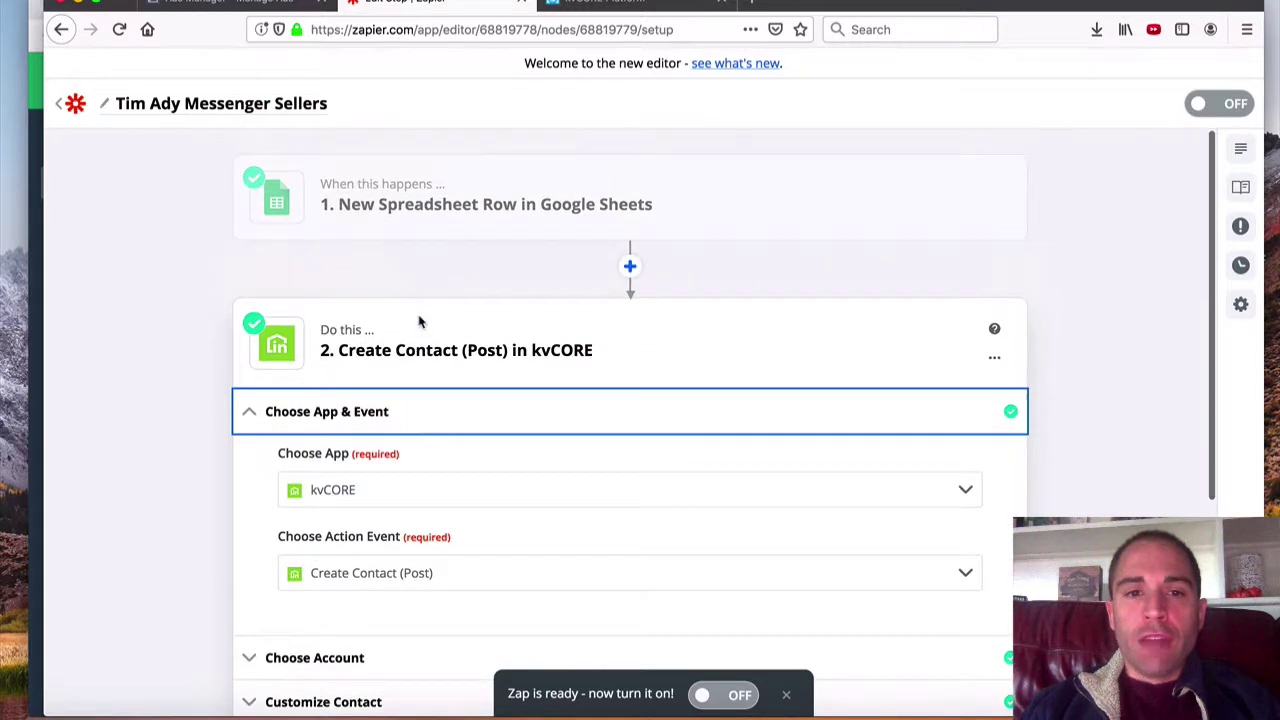
mouse_move(500, 204)
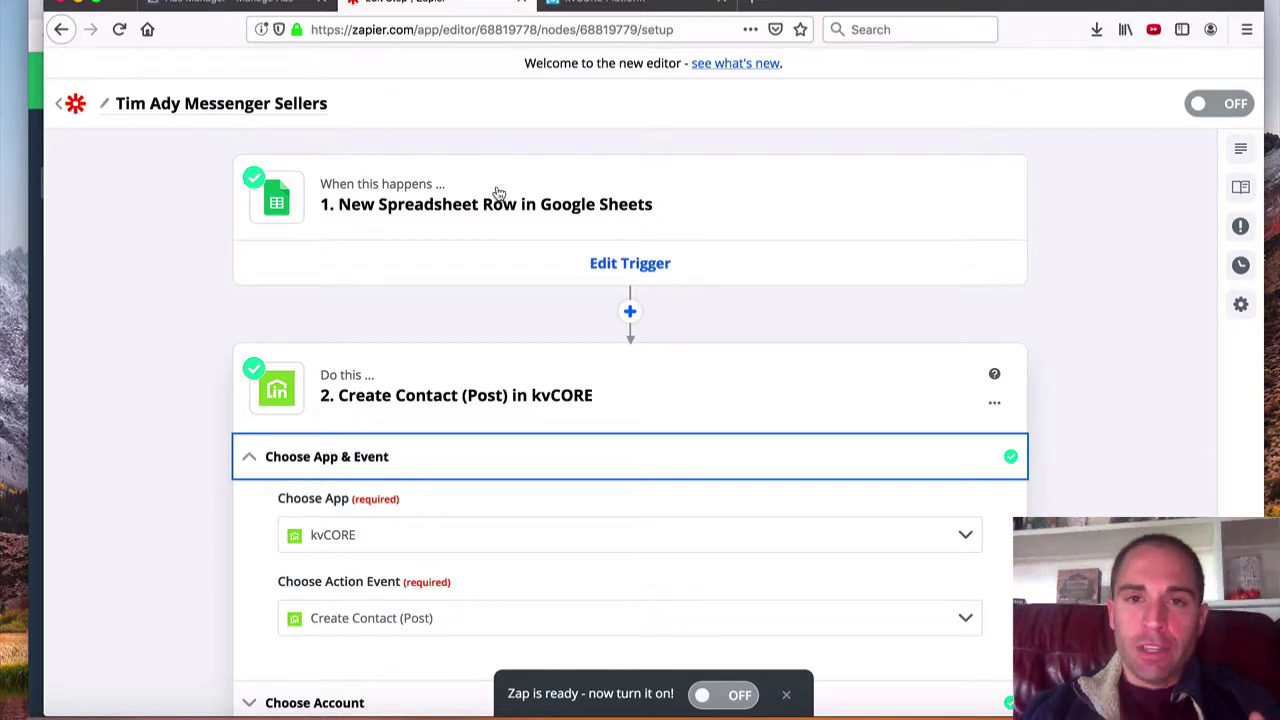
scroll(498, 192, down, 4)
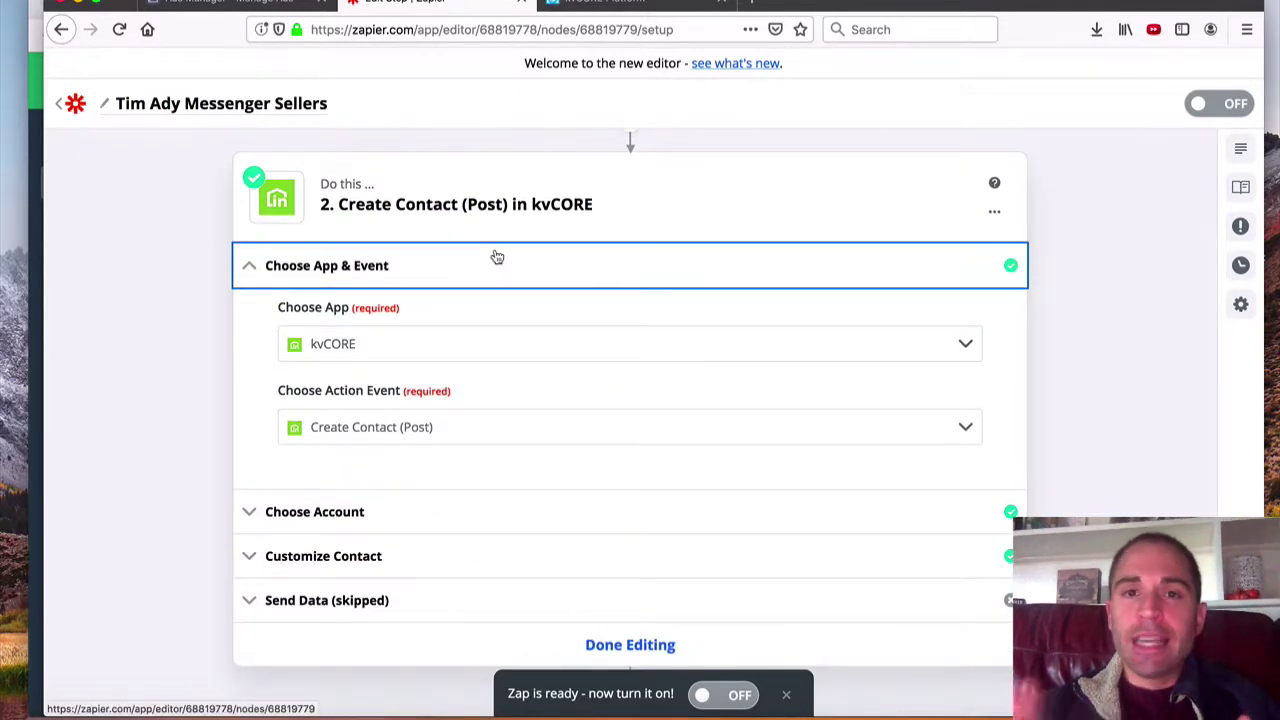
click(363, 346)
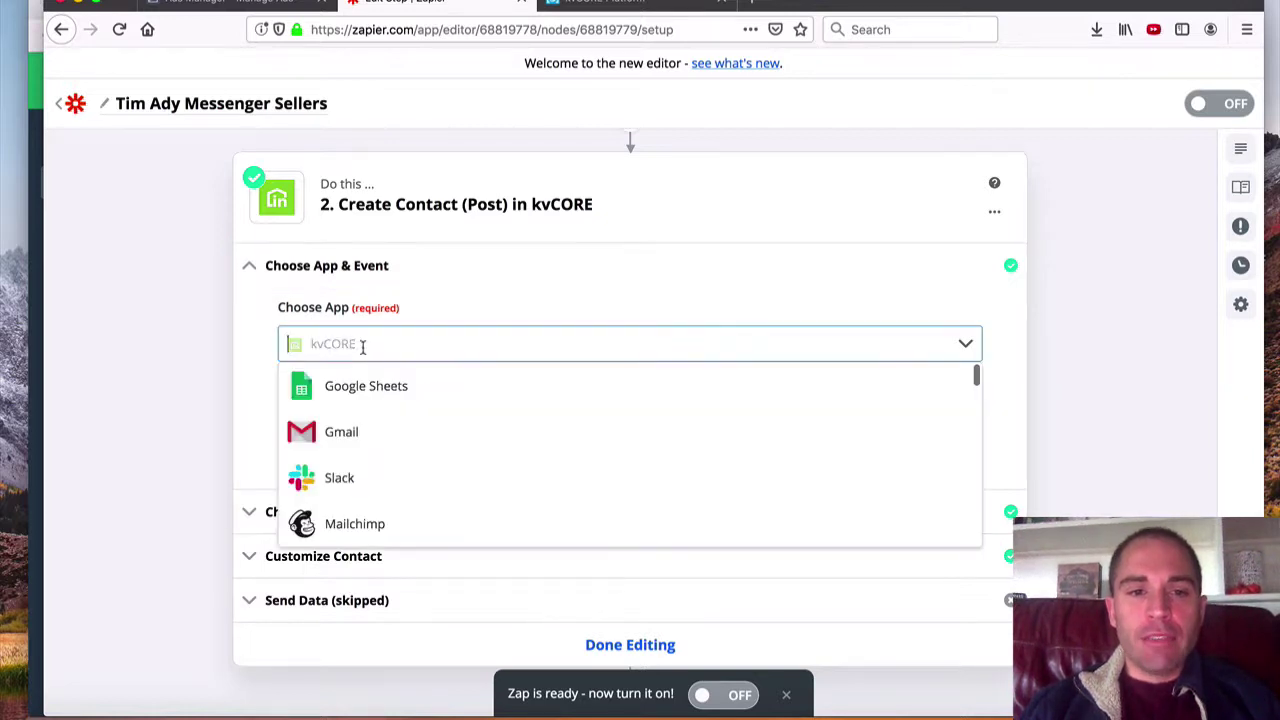
click(190, 368)
scroll(397, 360, down, 3)
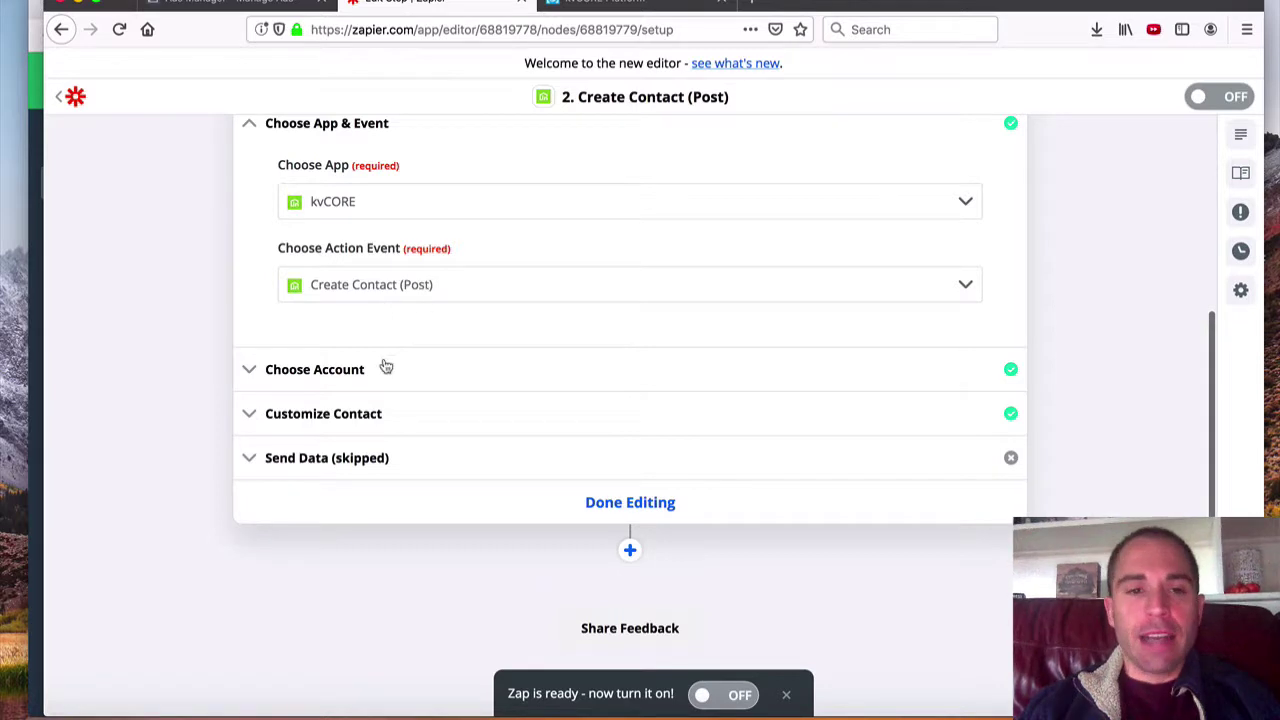
Start adding a new kvCORE account connection to the Create Contact action
click(372, 379)
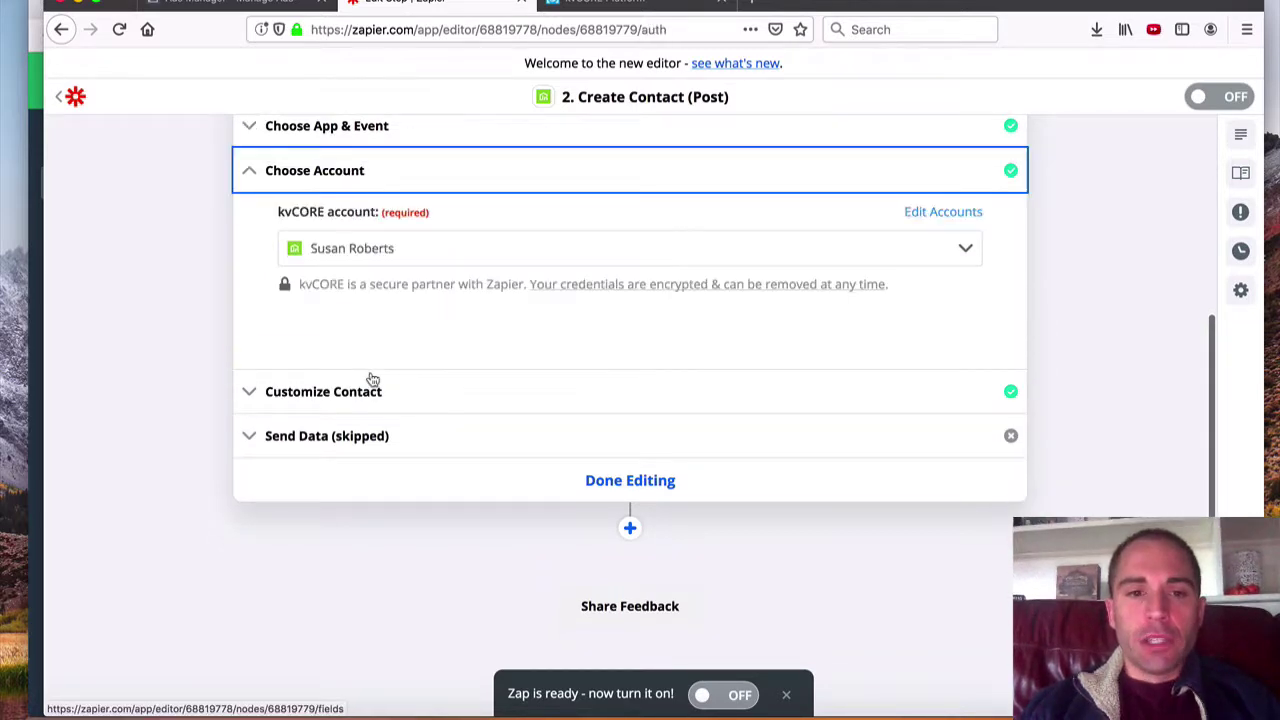
click(550, 253)
scroll(514, 360, down, 5)
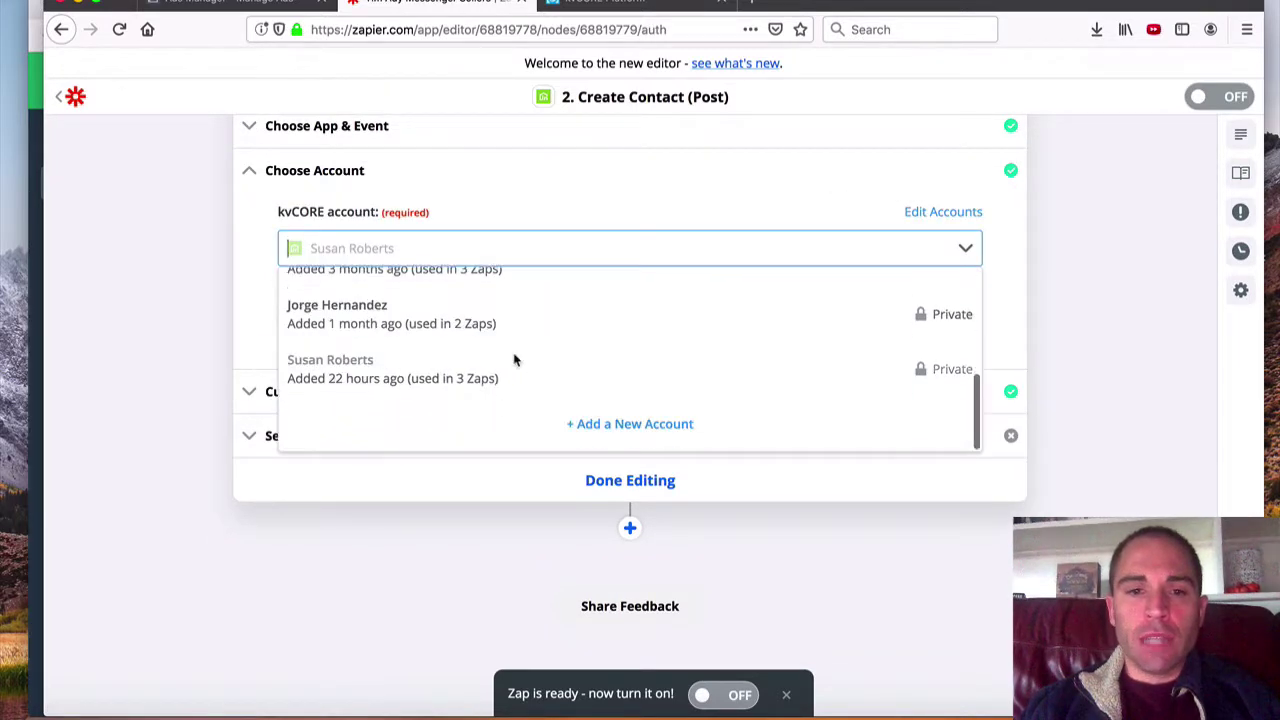
click(610, 432)
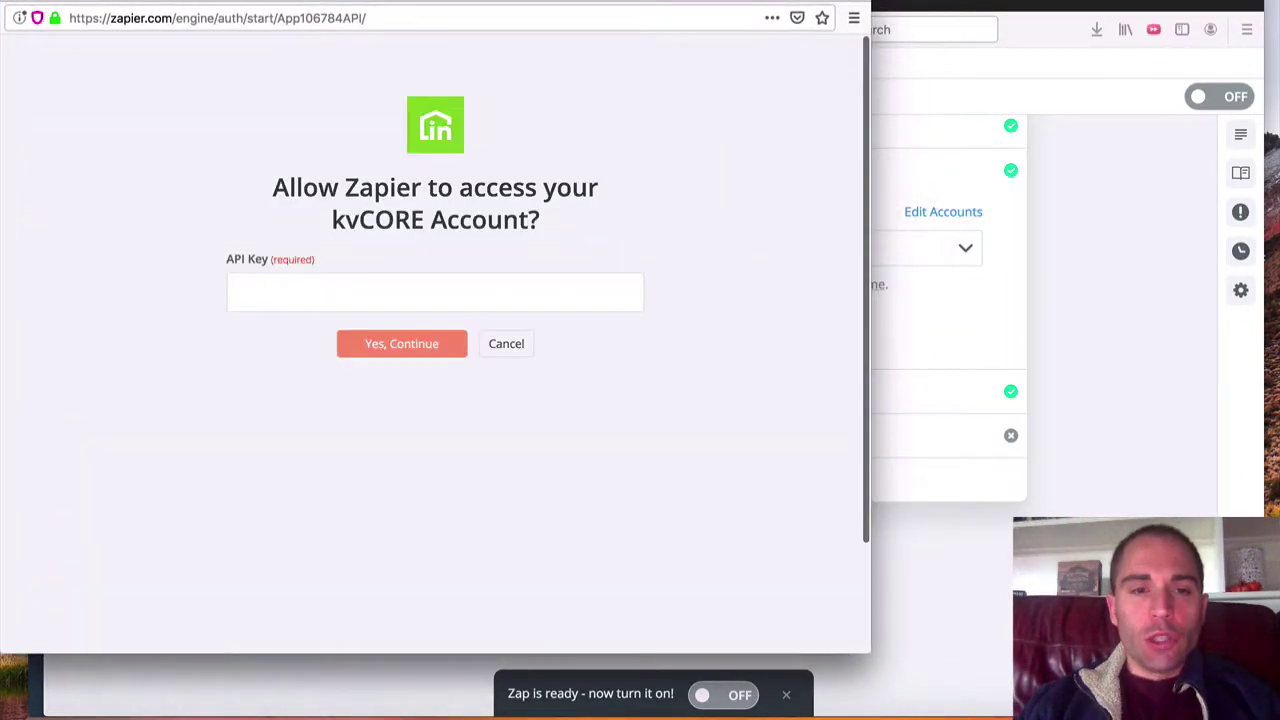
Switch to kvCORE and copy the Zapier authorization key from the Lead Dropbox lead source page
click(889, 10)
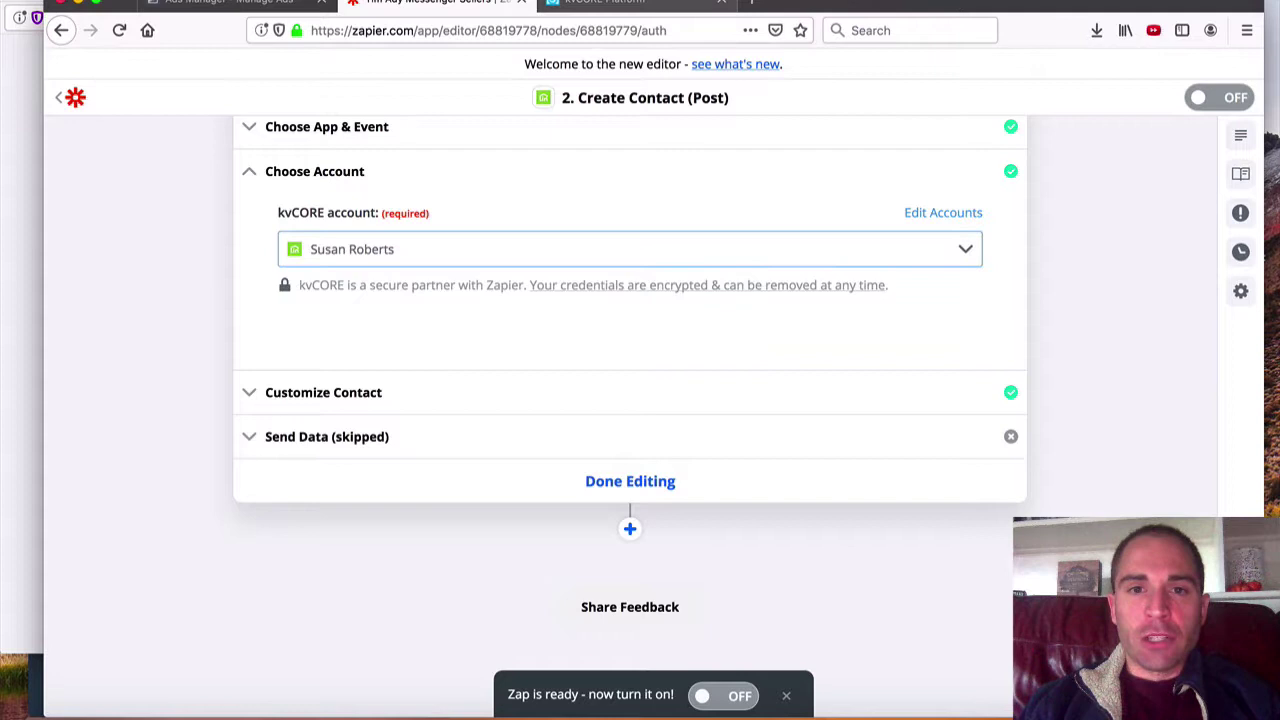
click(637, 4)
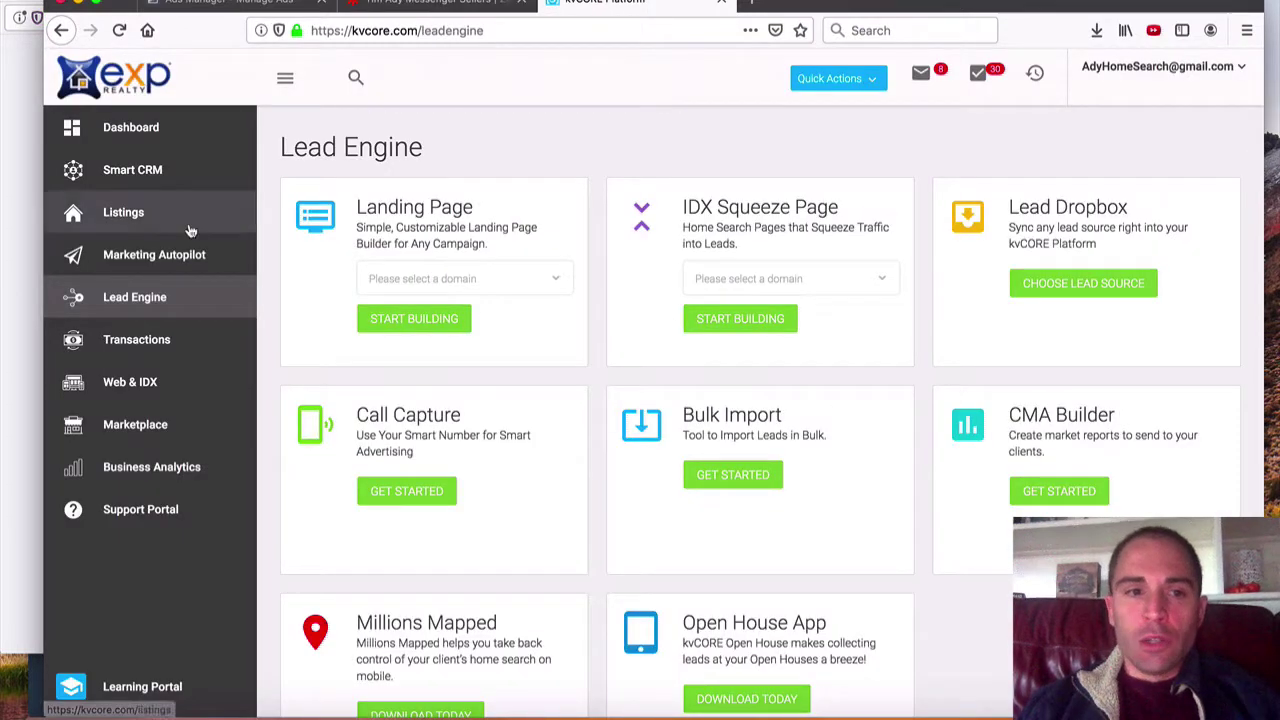
click(1085, 285)
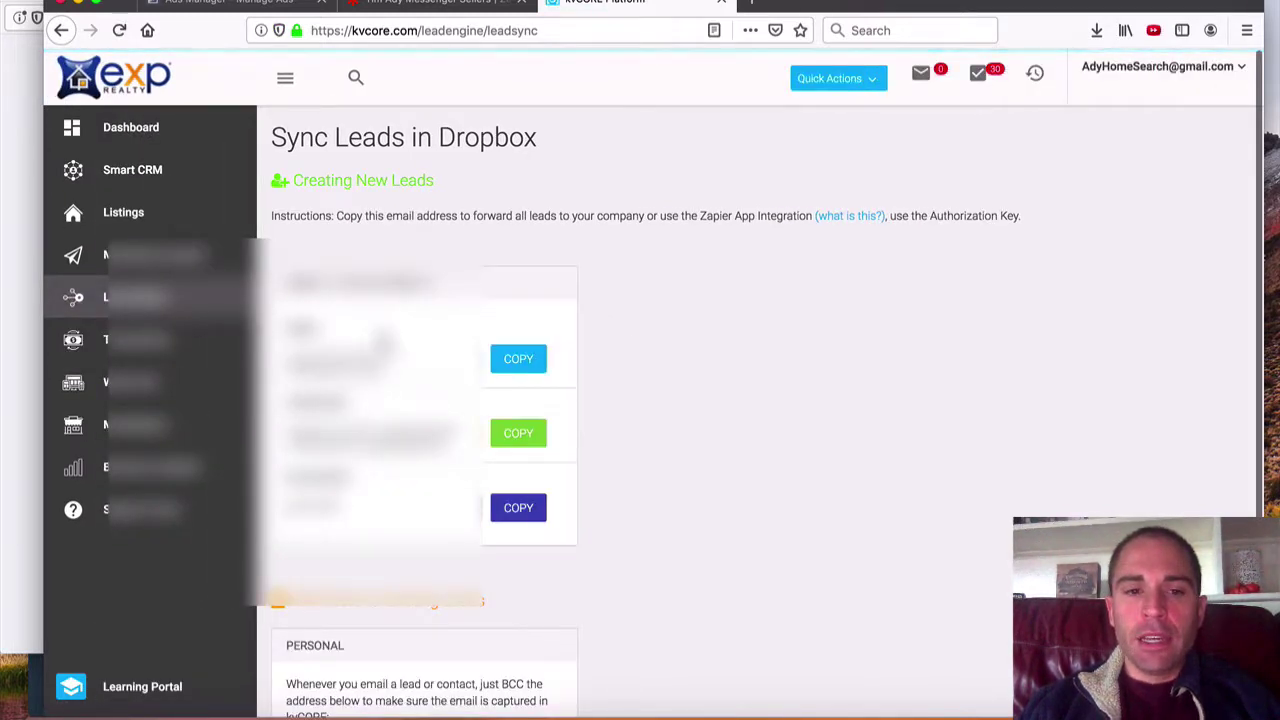
click(512, 437)
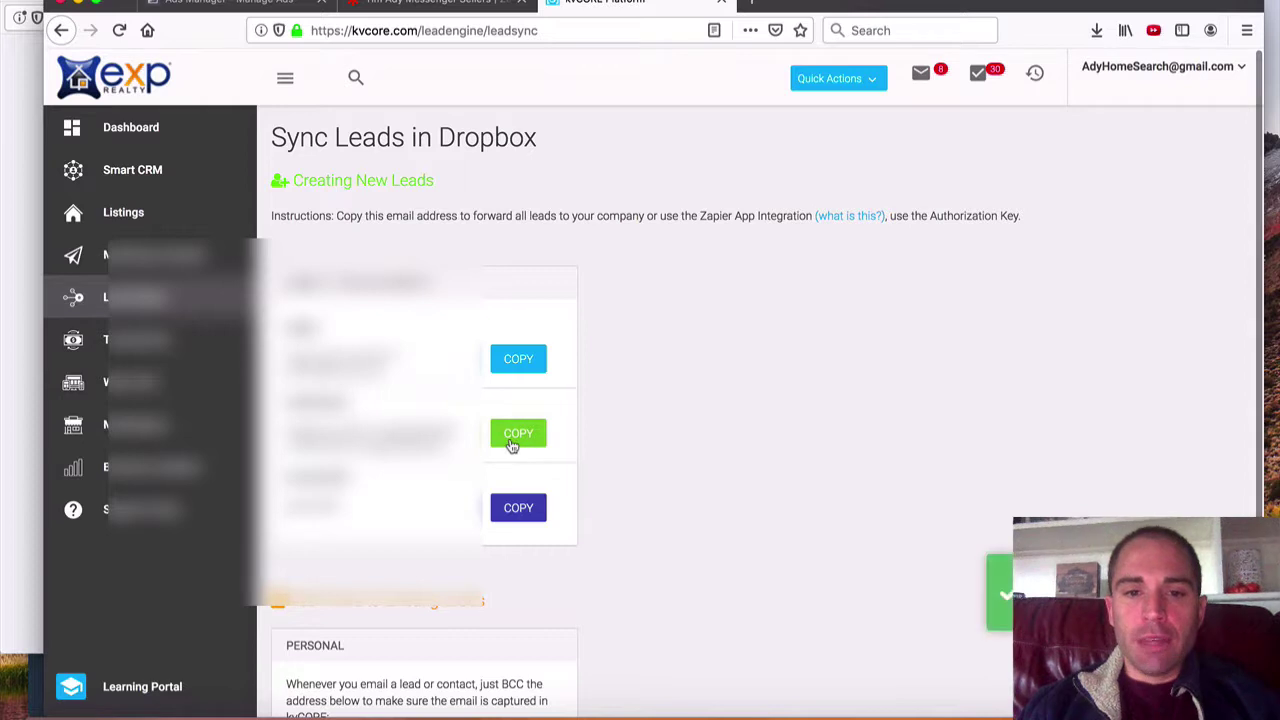
Paste the API key into Zapier's kvCORE access request, authorize it, and continue with the newly connected account
click(14, 217)
key(super+v)
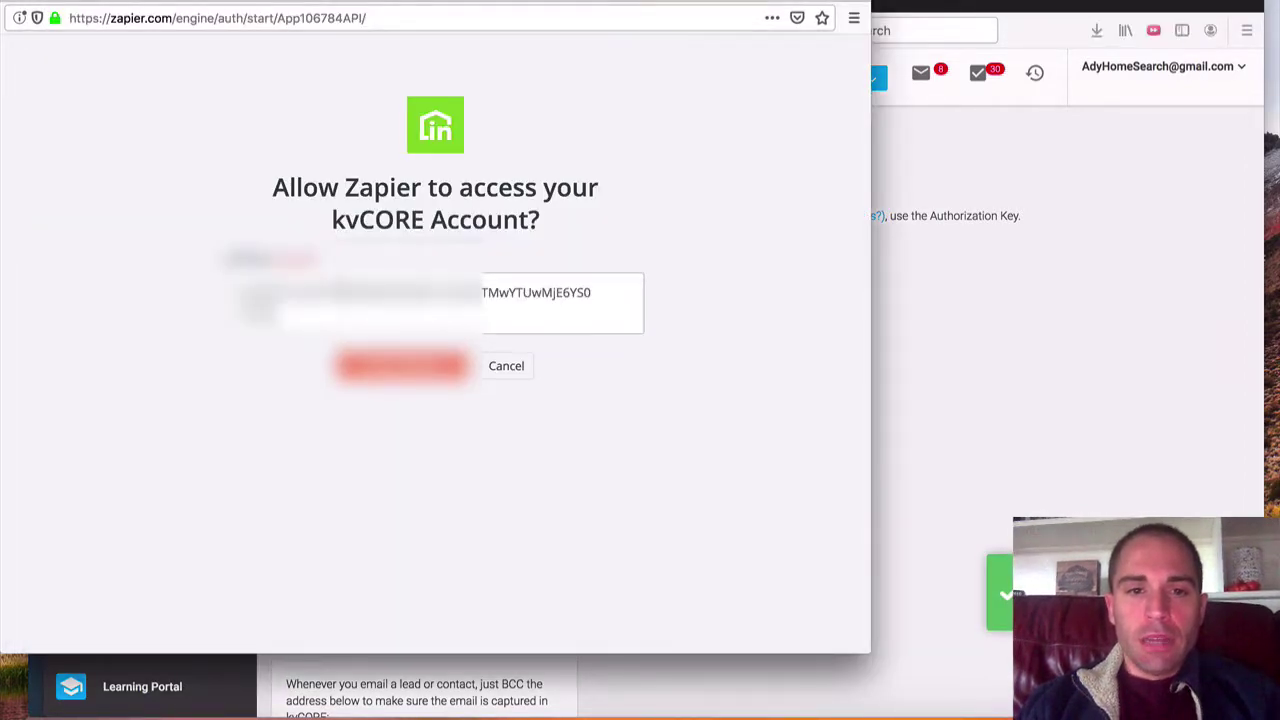
key(Return)
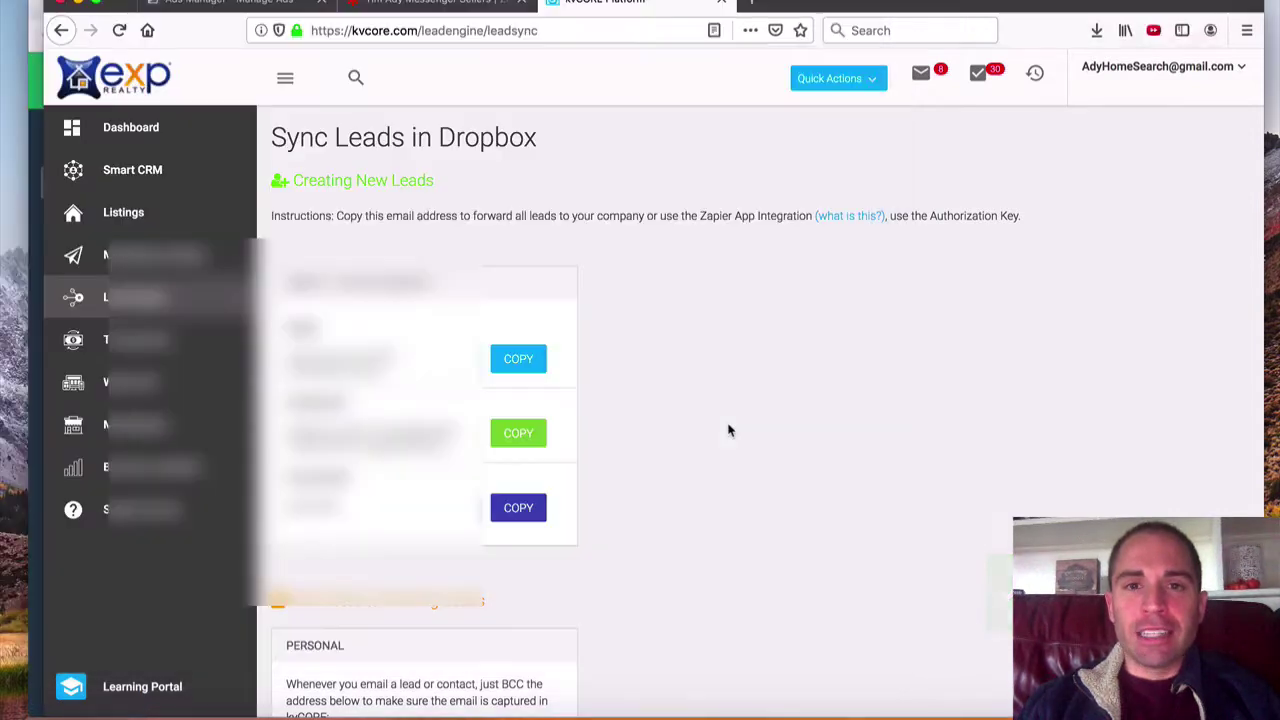
click(425, 4)
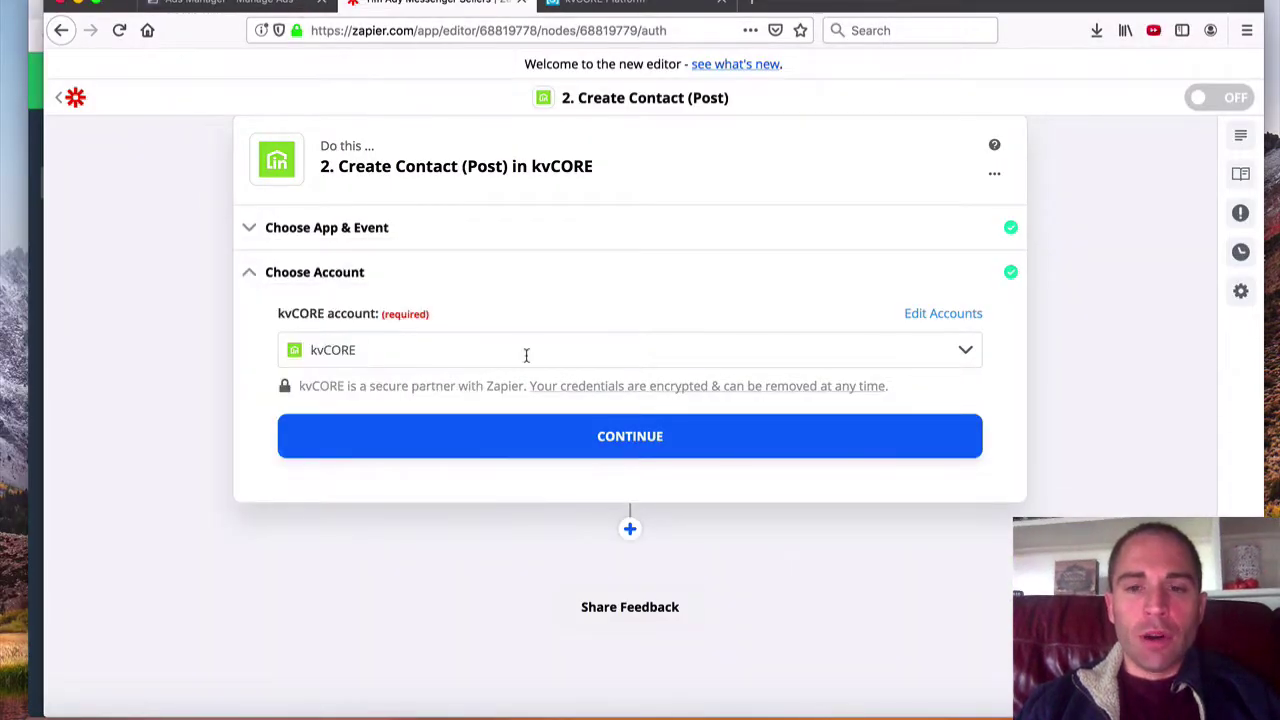
click(631, 440)
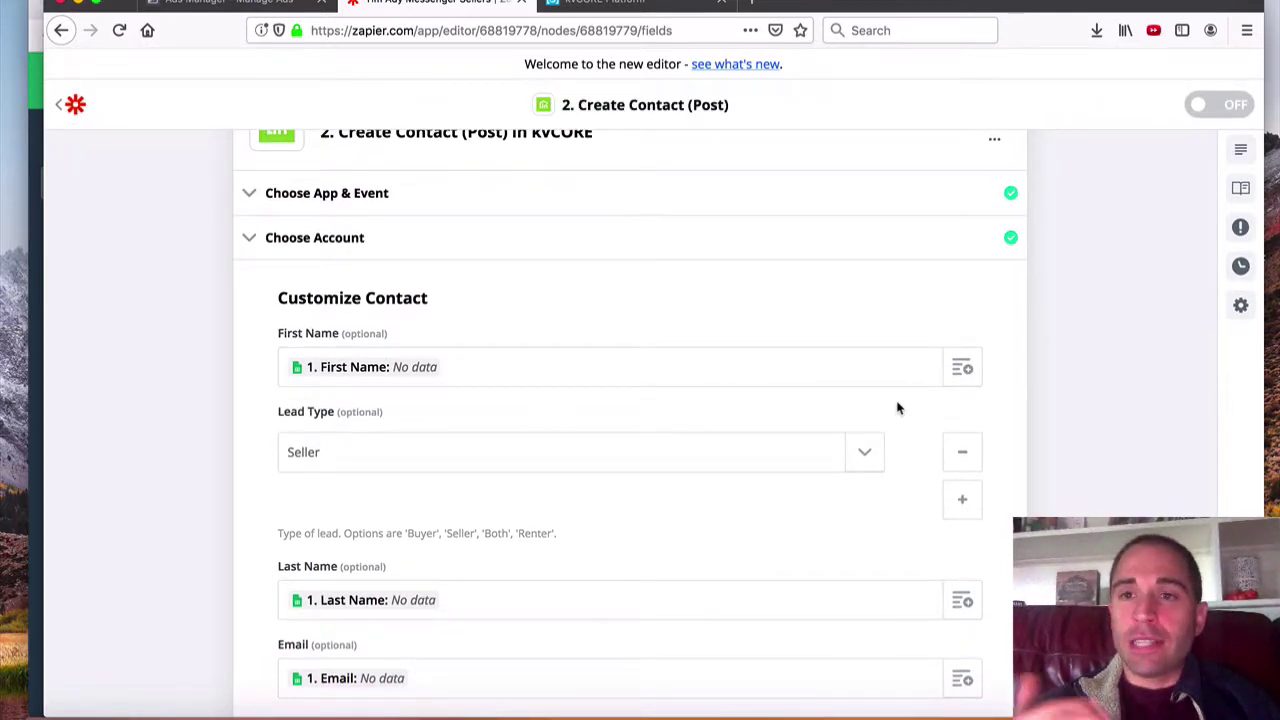
Examine the contact's name, lead type, email and phone mappings, and the spreadsheet fields offered for Last Name and Email
scroll(897, 407, down, 1)
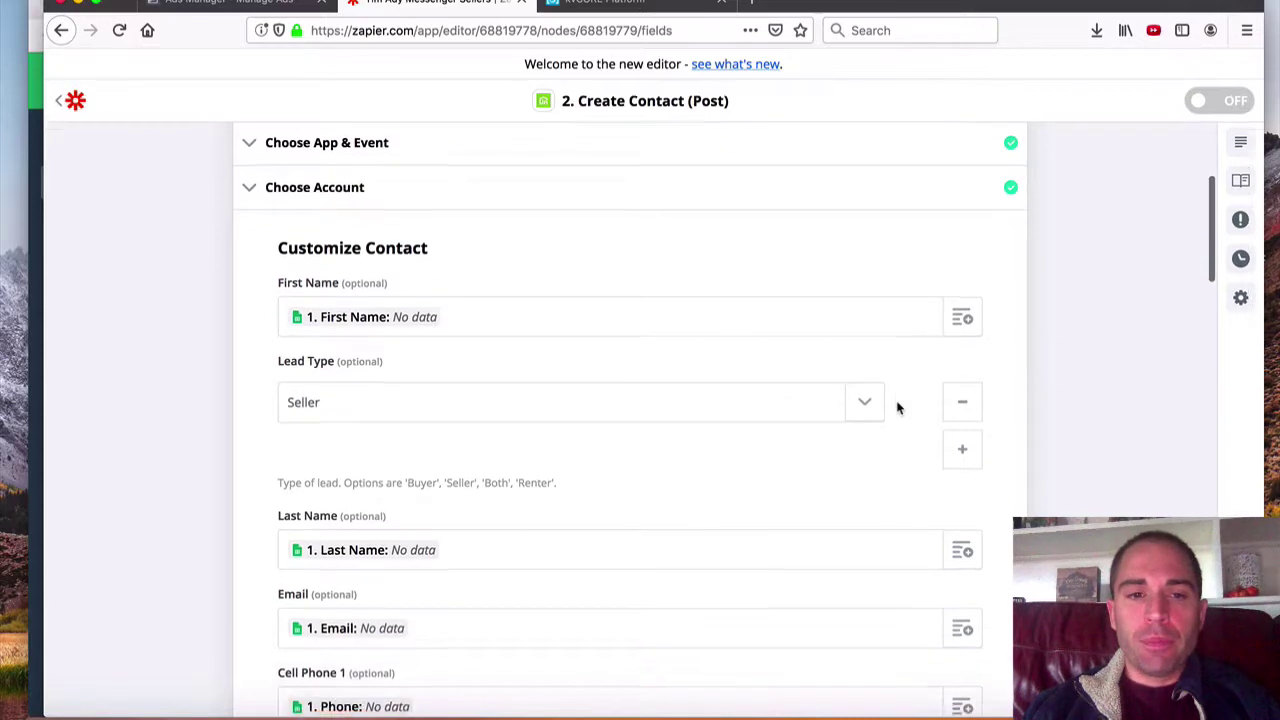
scroll(440, 320, down, 2)
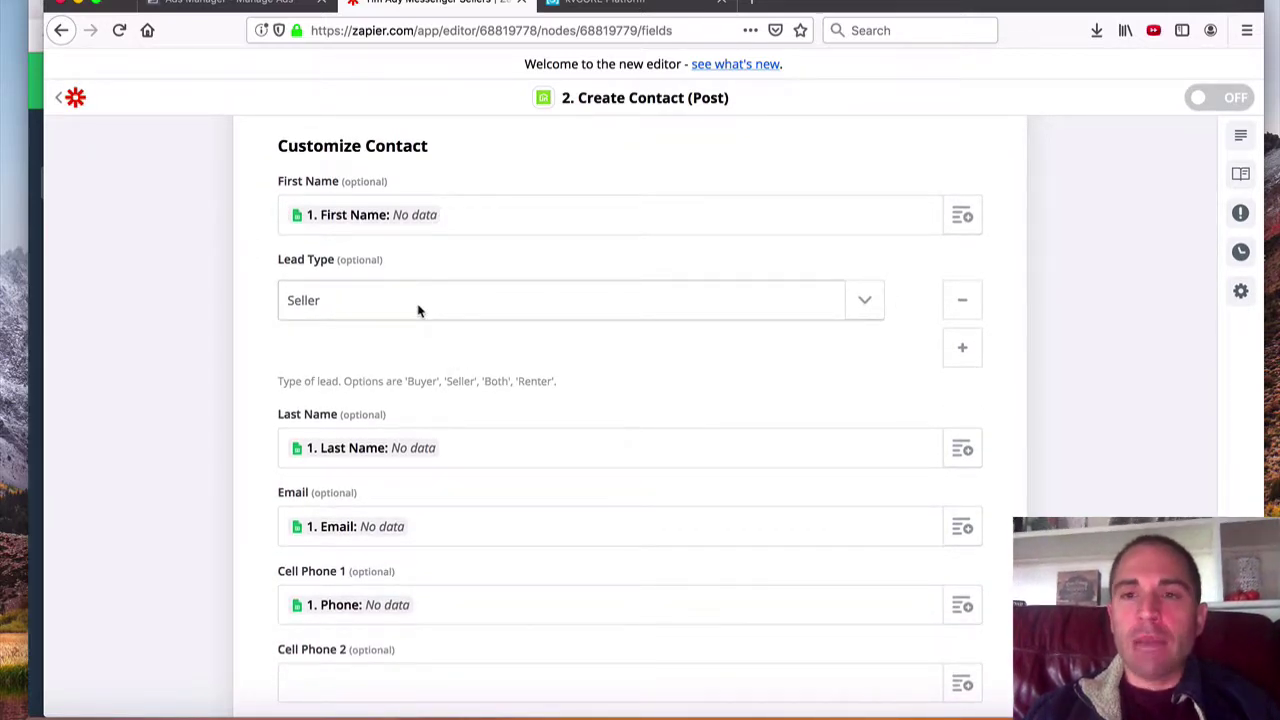
scroll(450, 360, down, 3)
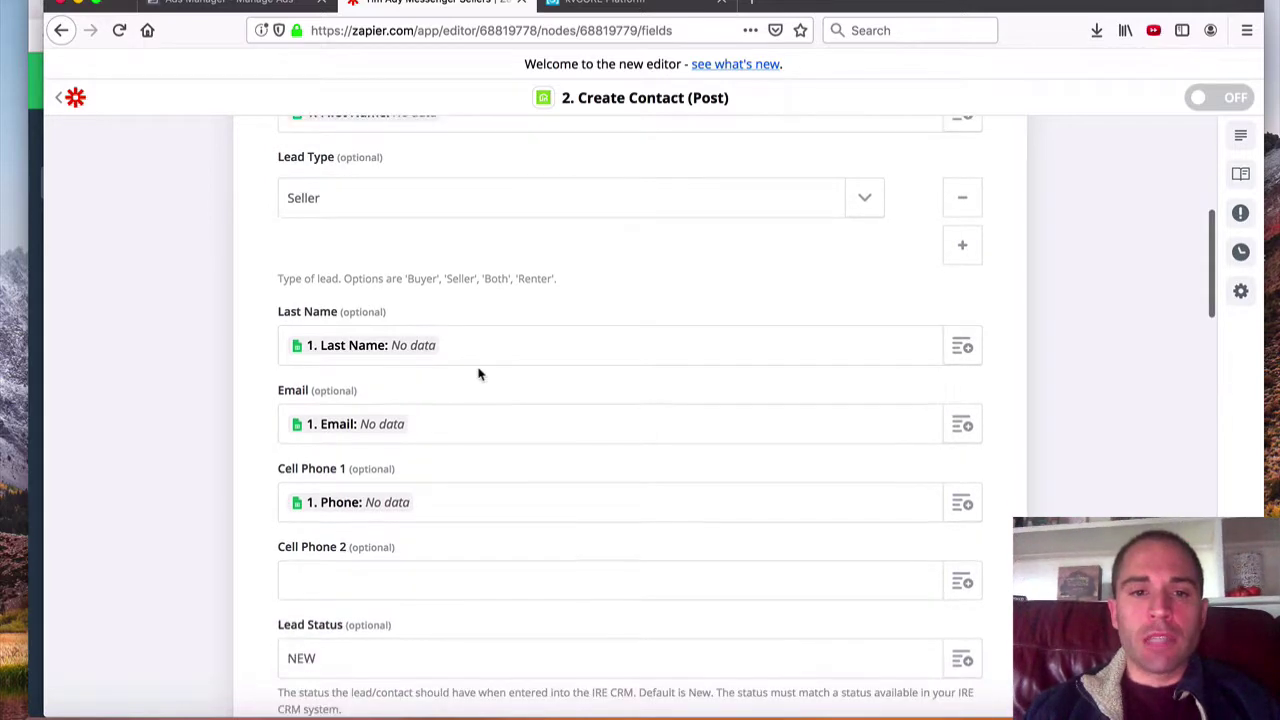
scroll(430, 330, down, 1)
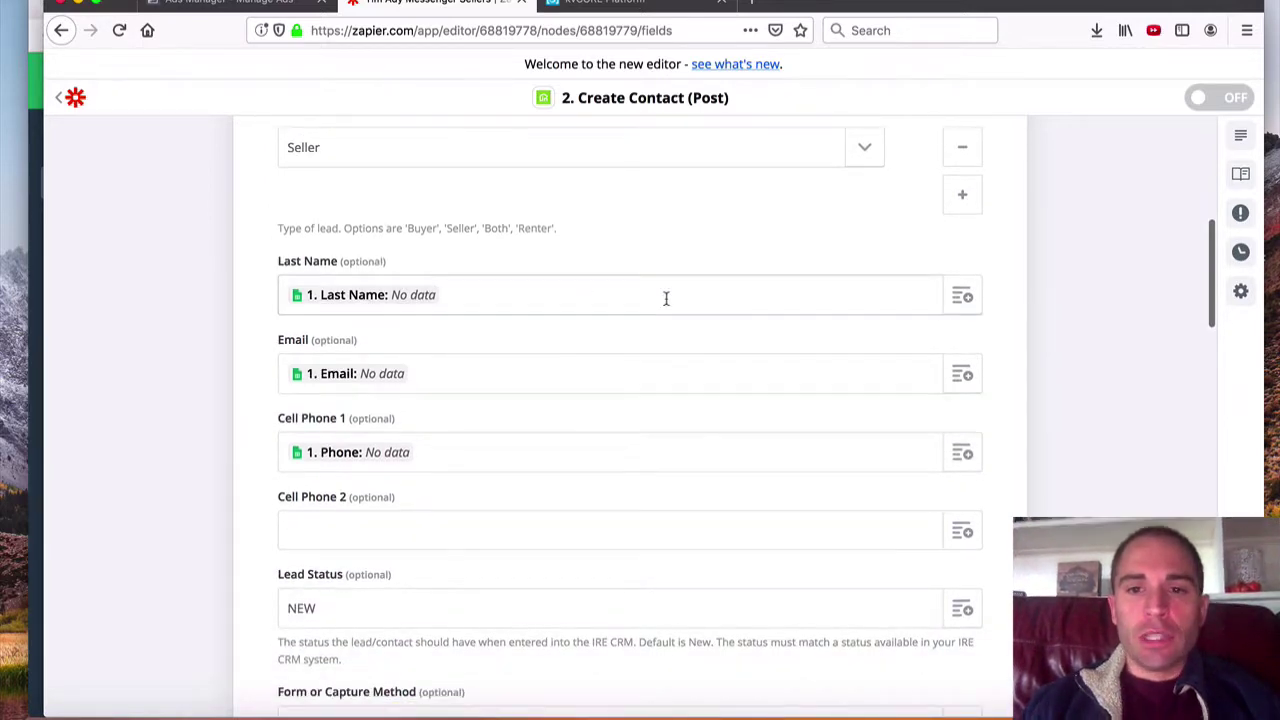
click(960, 296)
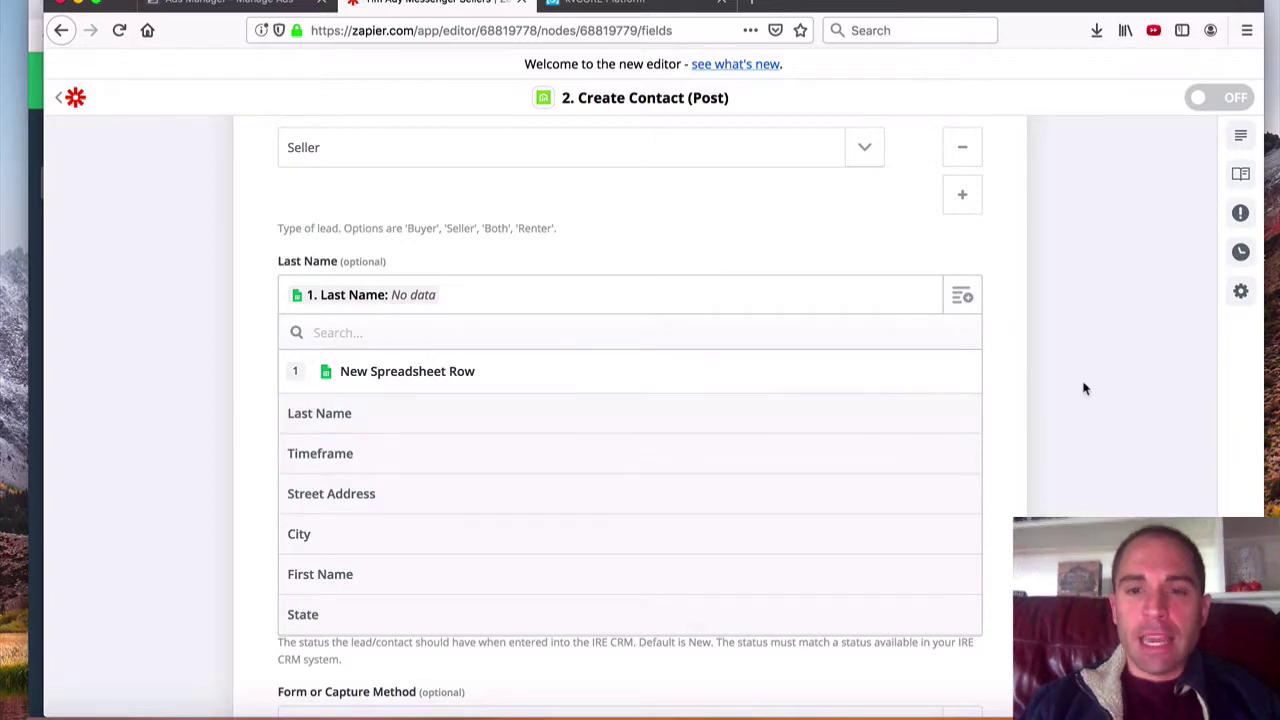
click(1040, 410)
scroll(931, 394, up, 3)
scroll(630, 280, down, 3)
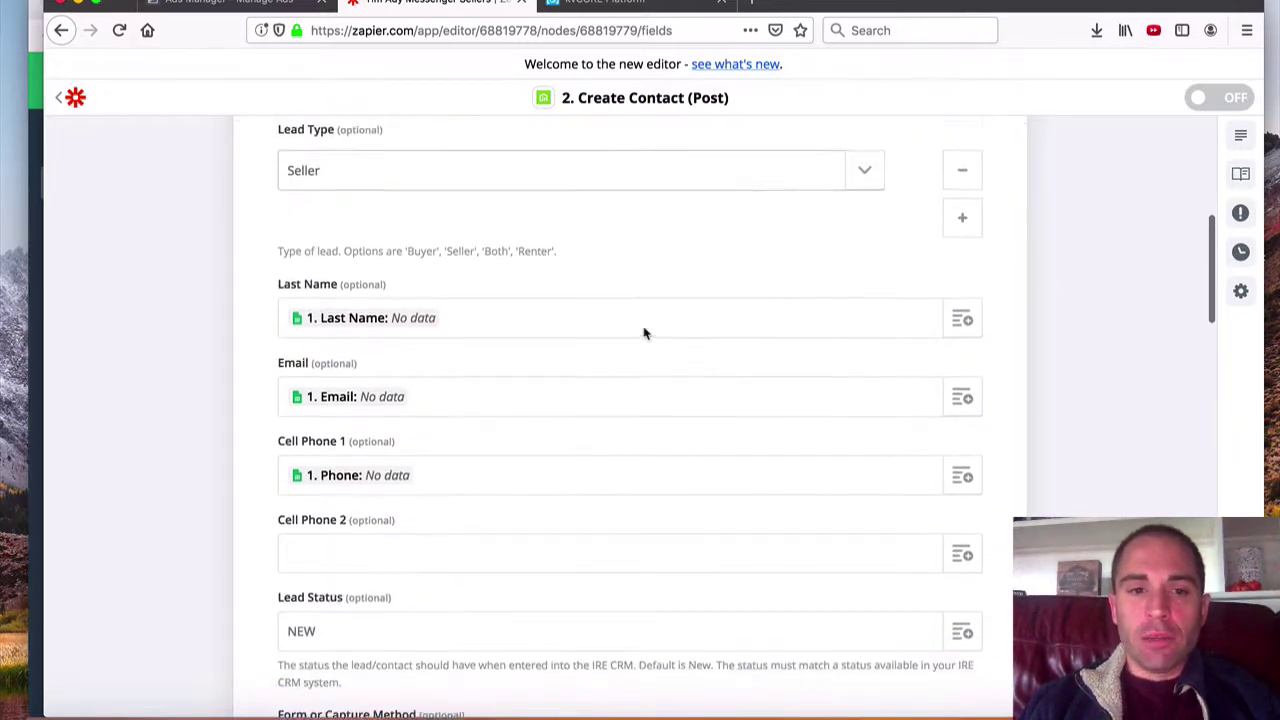
click(960, 368)
scroll(450, 530, down, 3)
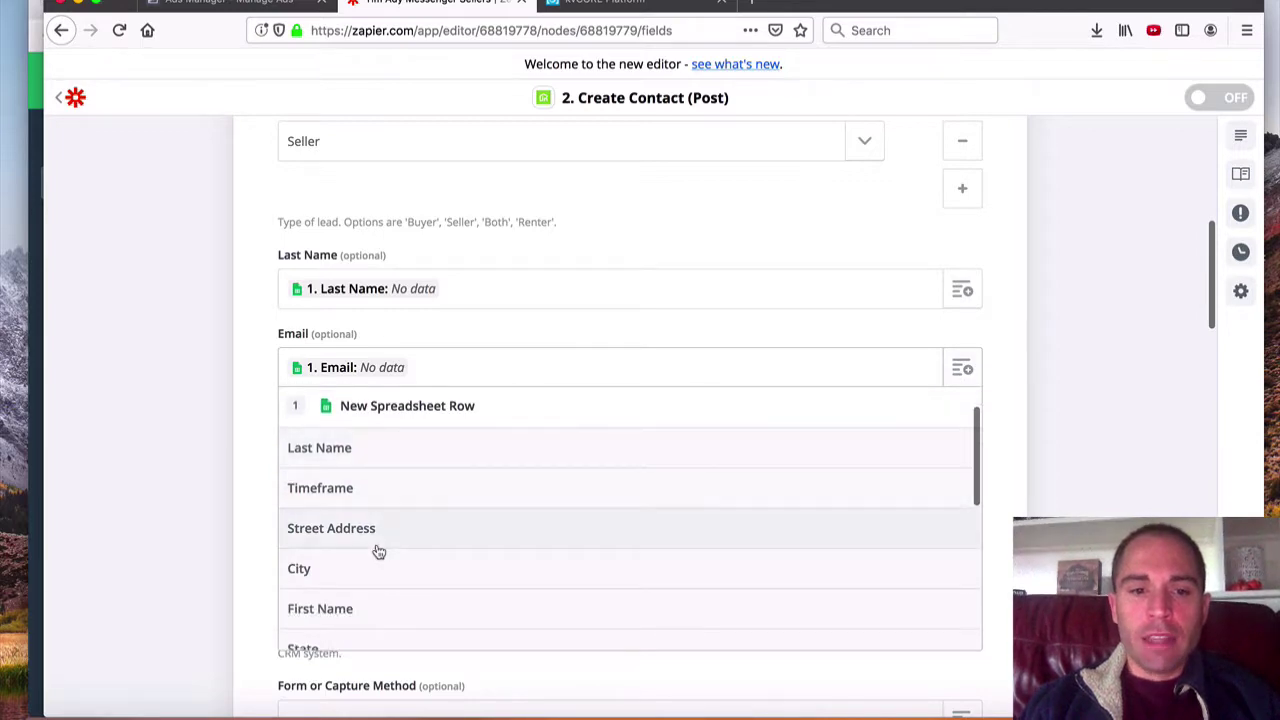
scroll(378, 552, down, 2)
click(160, 512)
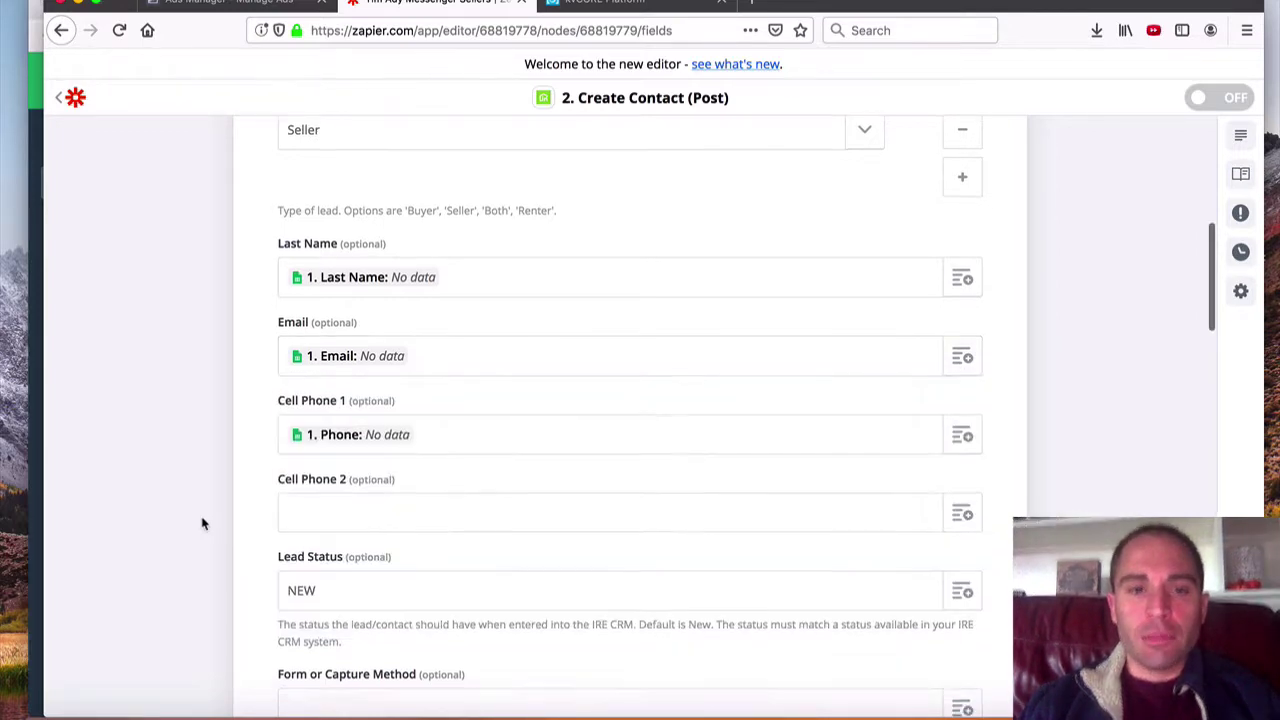
Examine the remaining contact fields, including lead status, automation trigger, primary address, timeframe note and tags
scroll(300, 470, down, 2)
scroll(323, 427, down, 5)
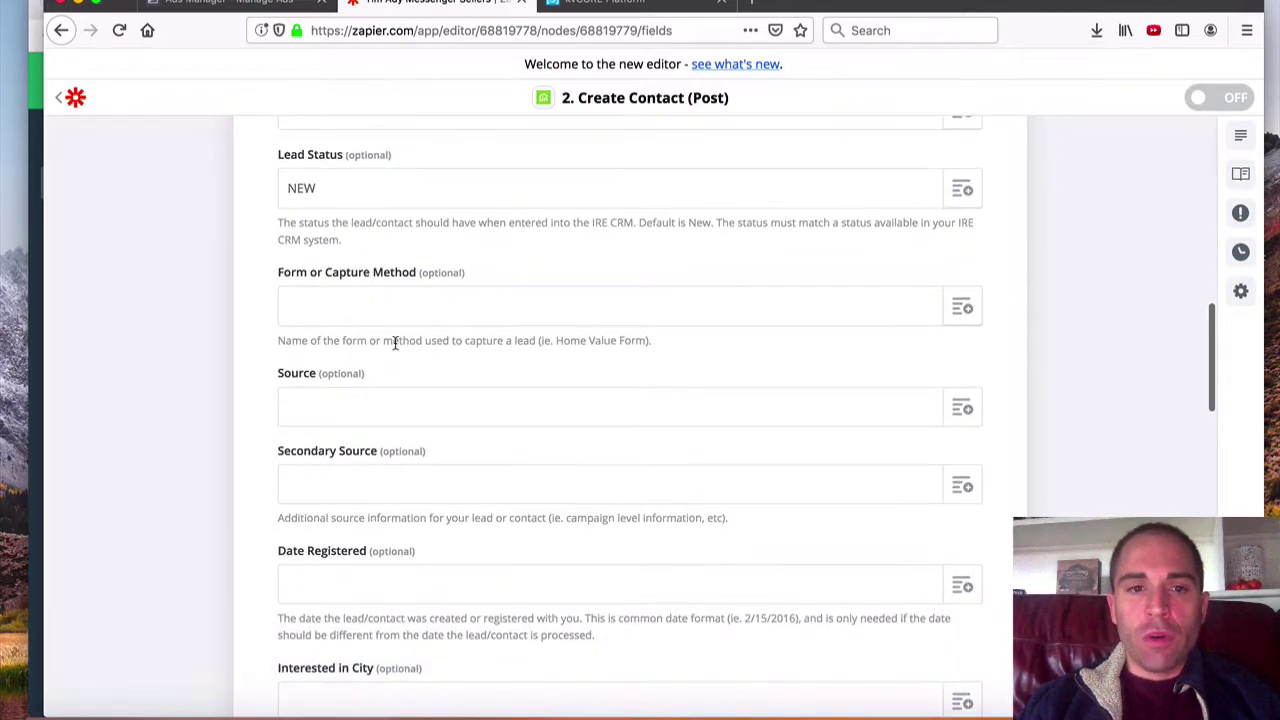
click(427, 190)
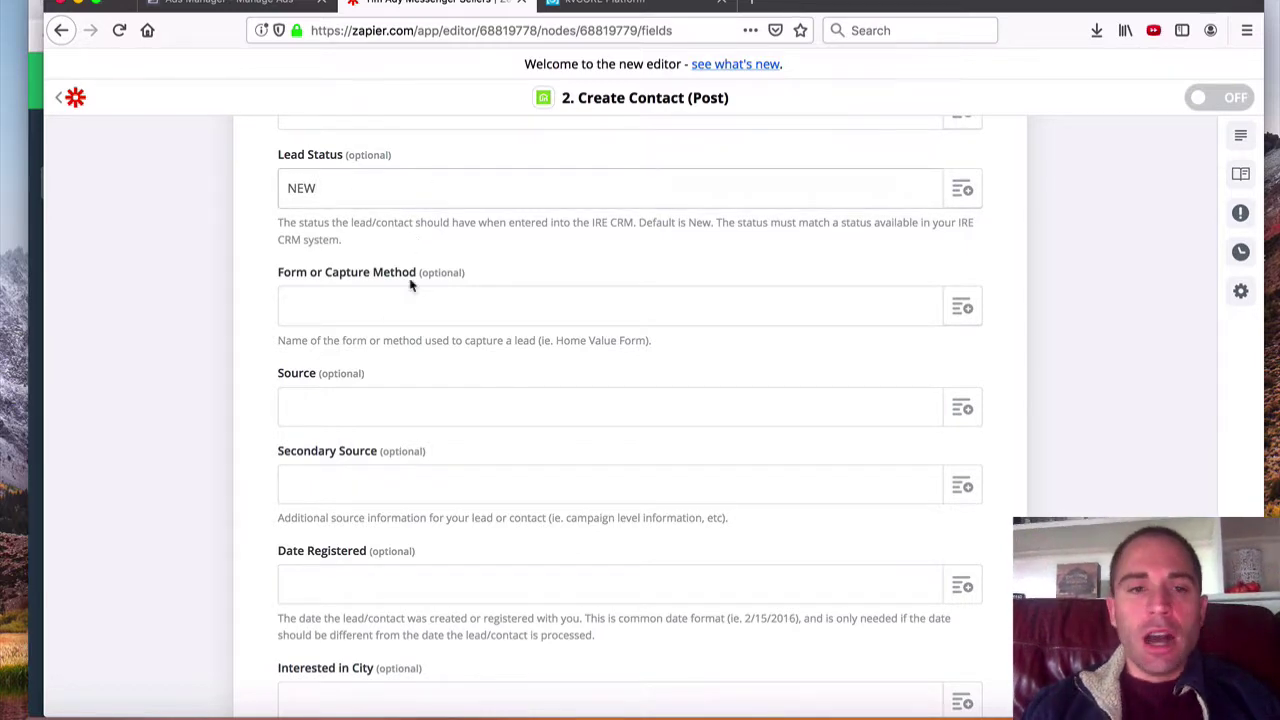
scroll(428, 340, down, 9)
scroll(428, 337, down, 1)
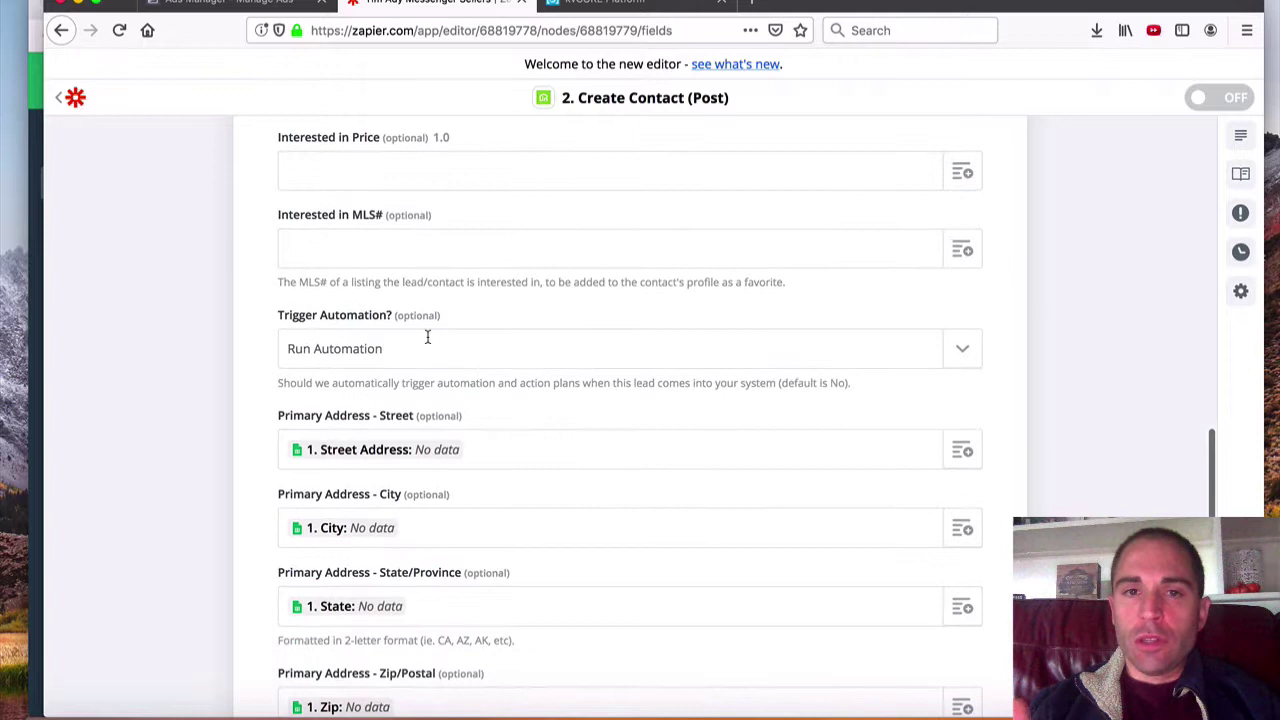
scroll(428, 343, down, 1)
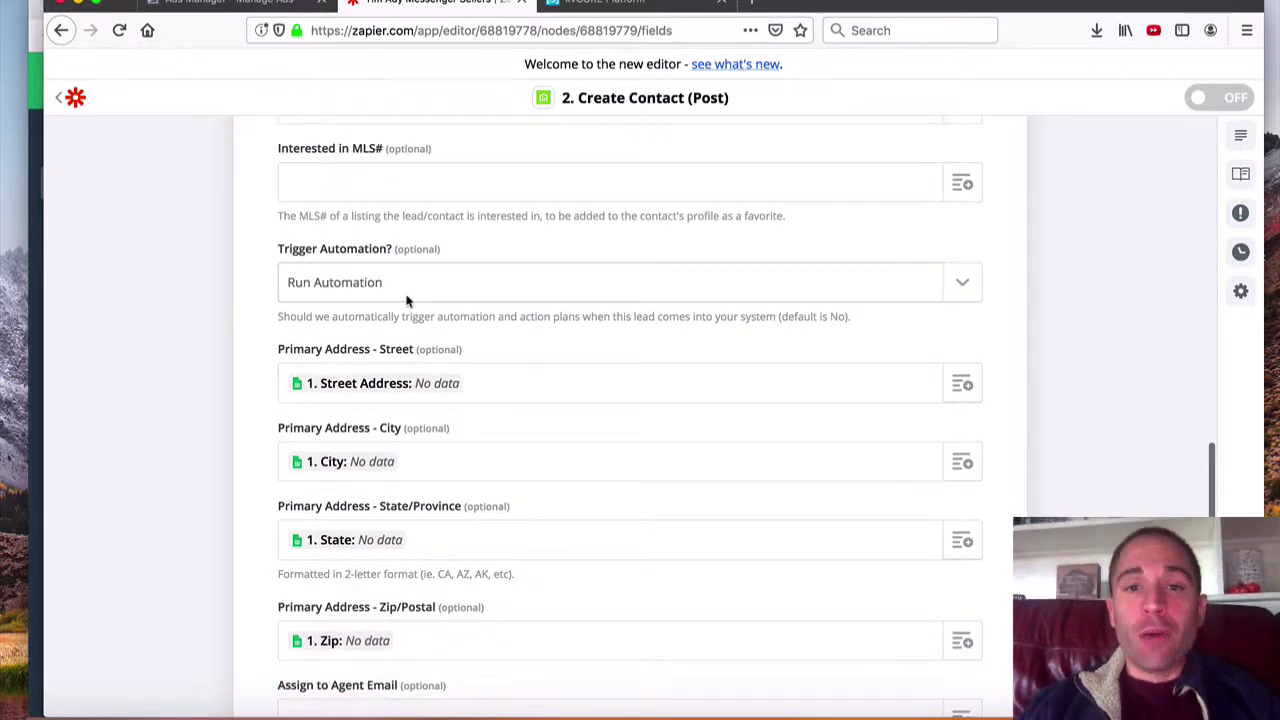
scroll(450, 320, down, 1)
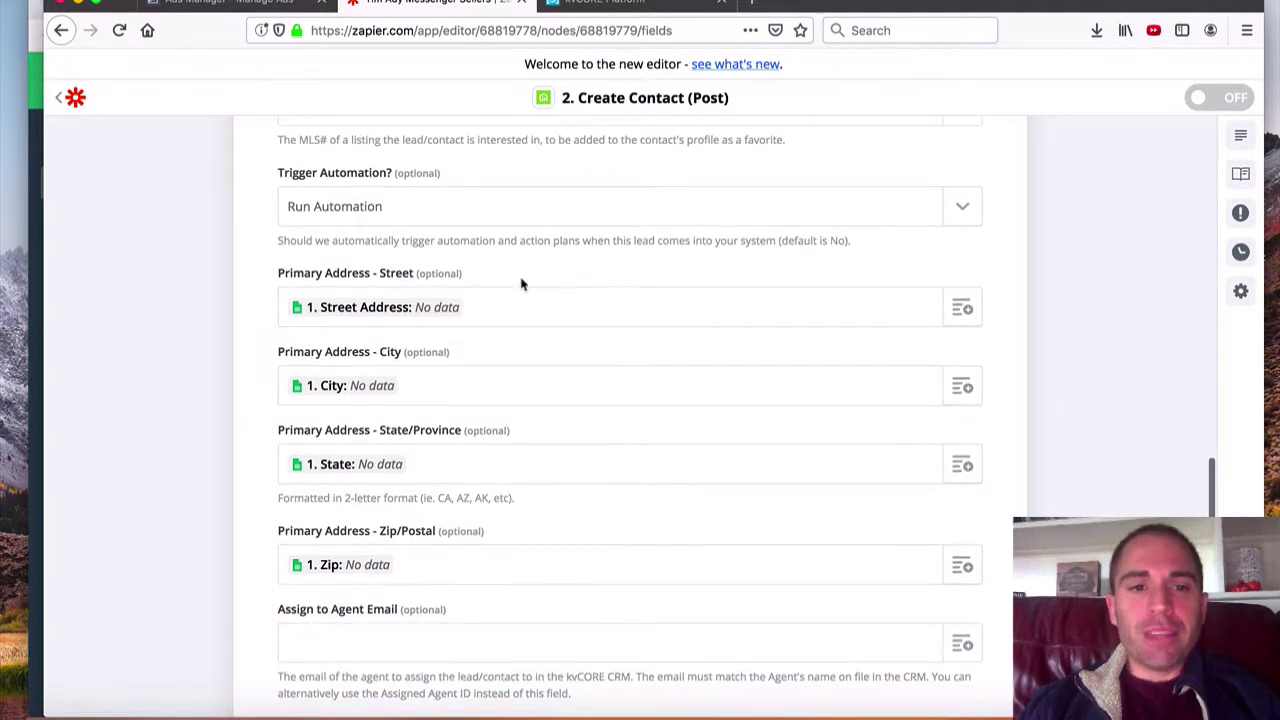
scroll(526, 289, down, 1)
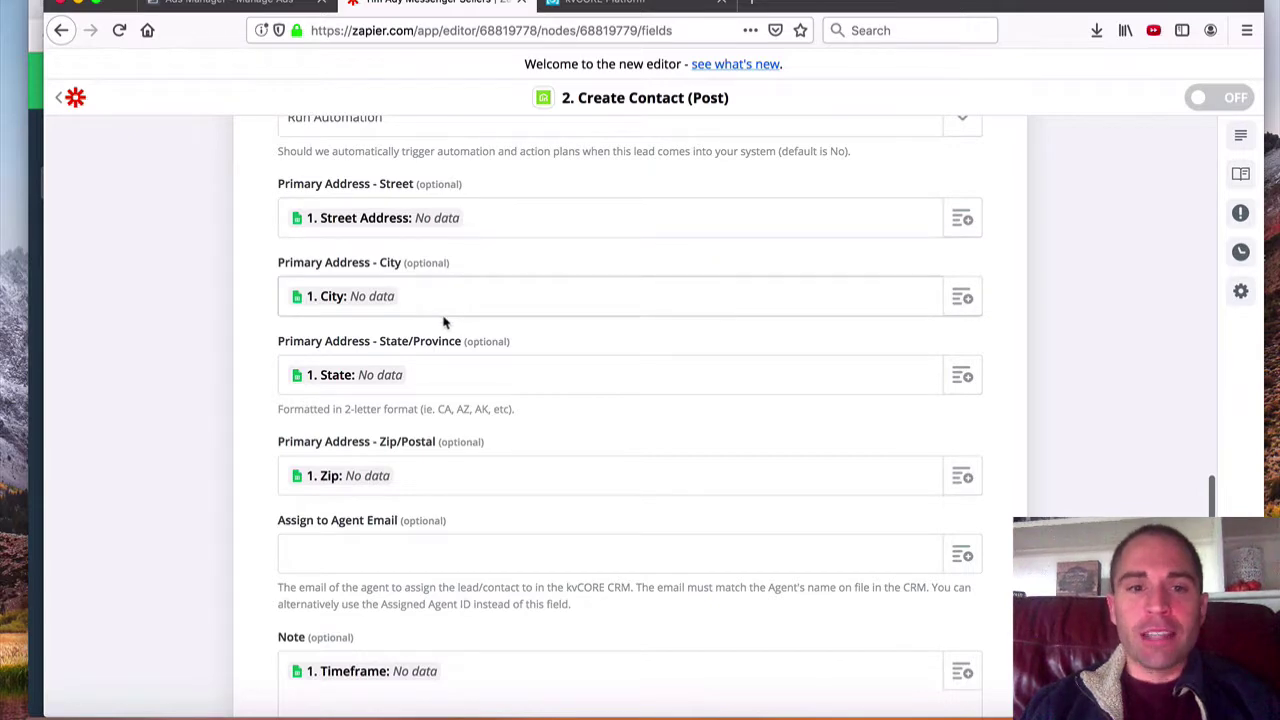
scroll(455, 497, down, 1)
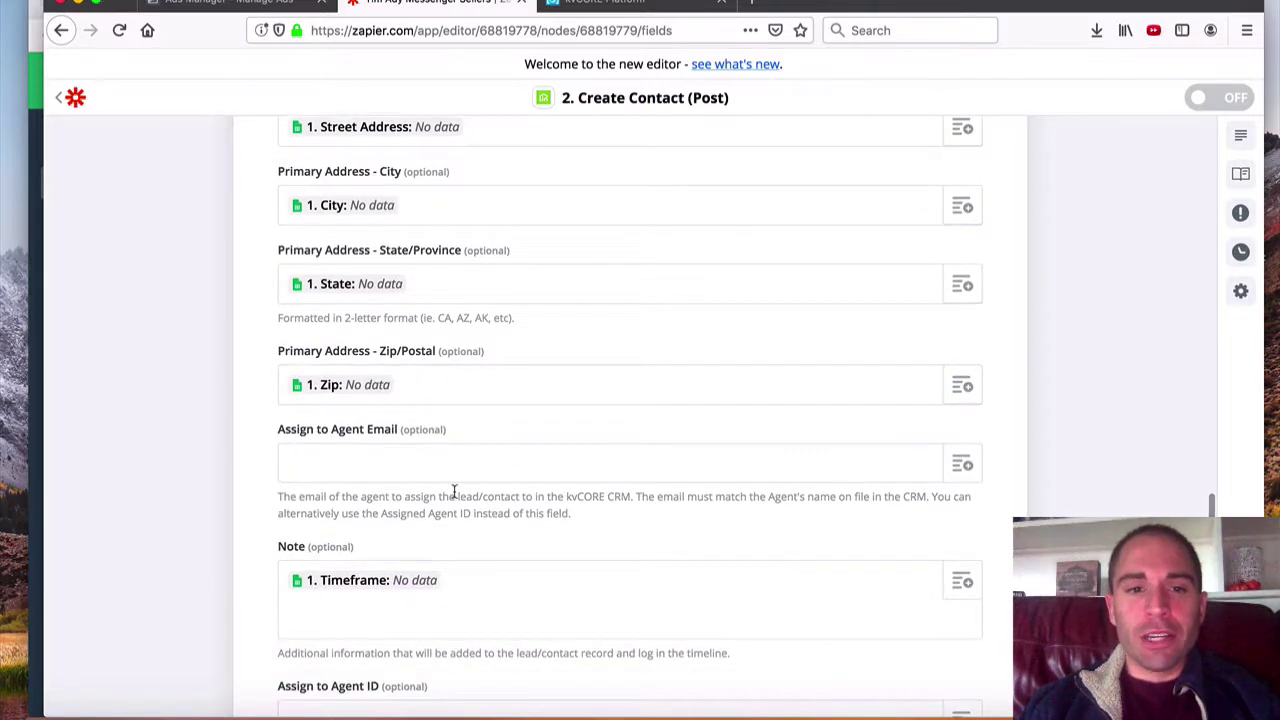
scroll(454, 491, down, 3)
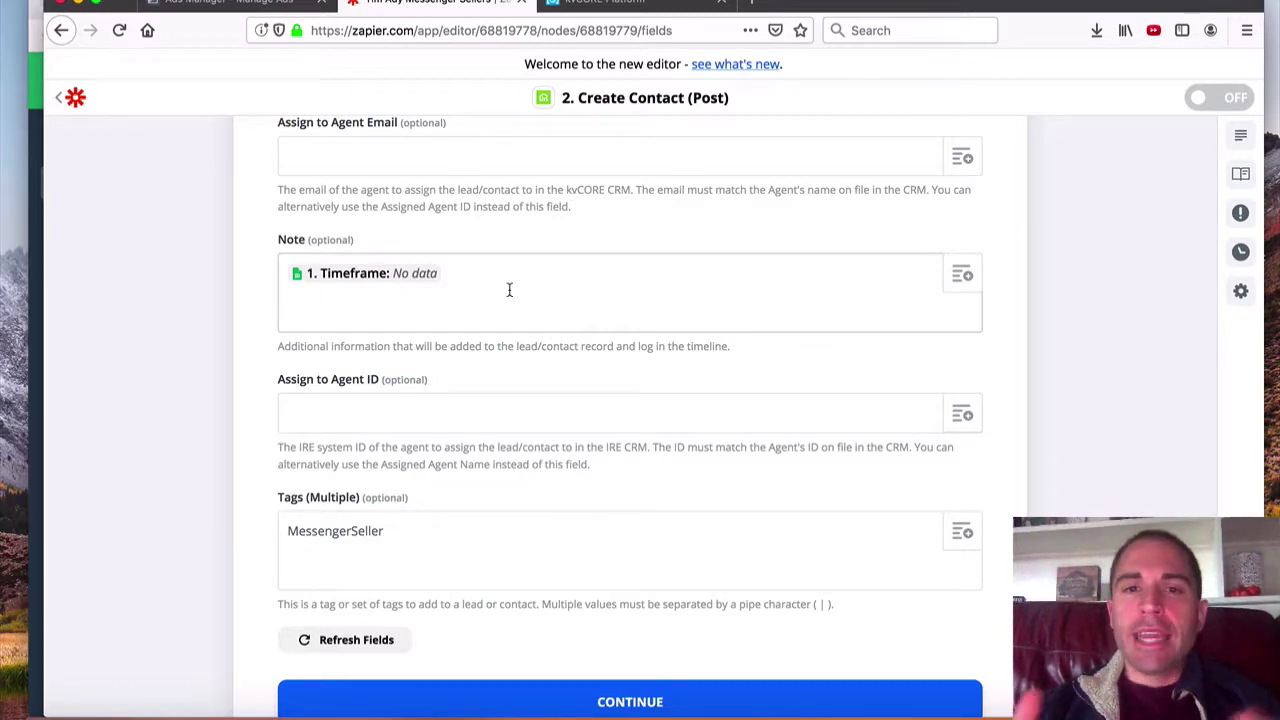
scroll(509, 290, up, 3)
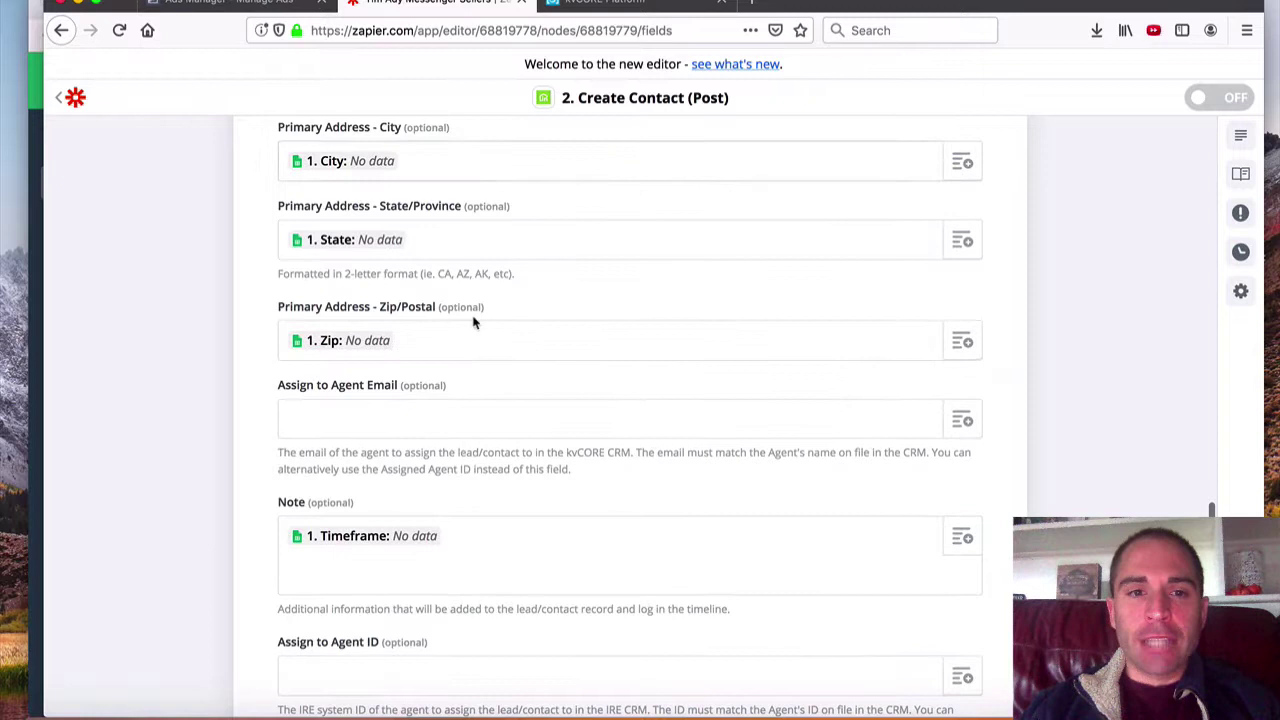
Check the Note, Assign to Agent ID and Tags fields at the end of the Create Contact setup
scroll(469, 557, down, 2)
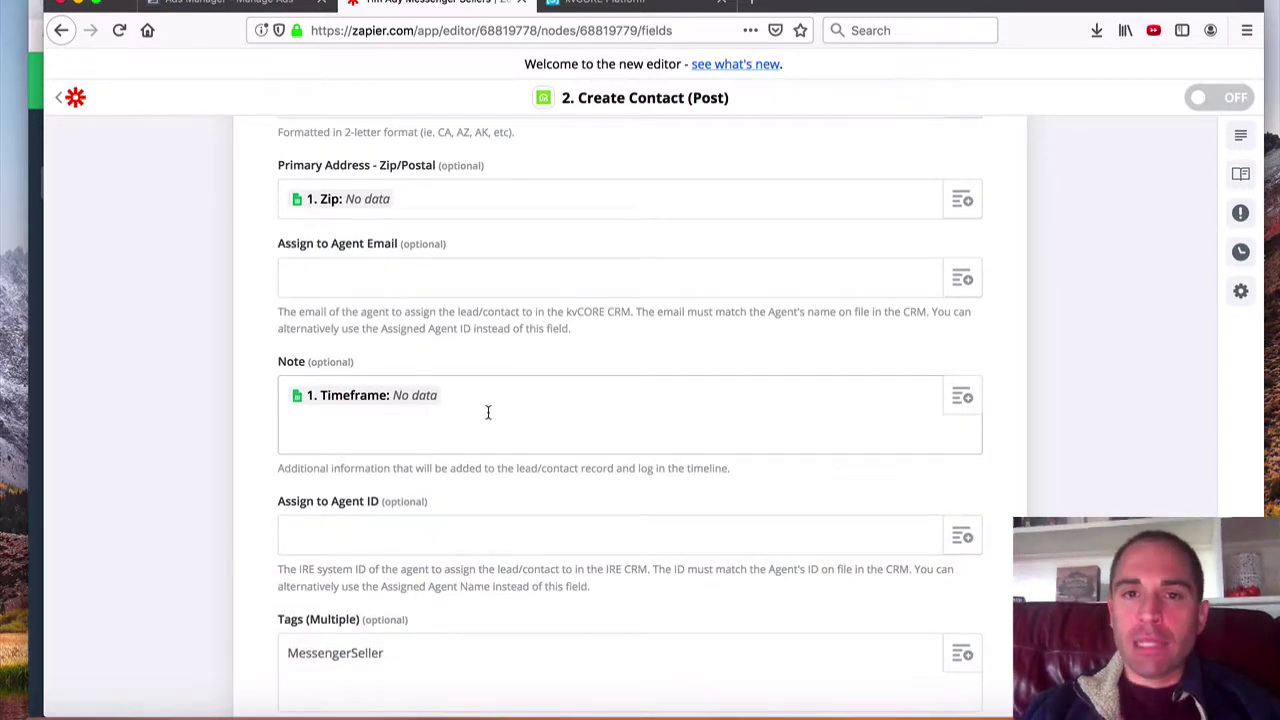
scroll(488, 412, down, 4)
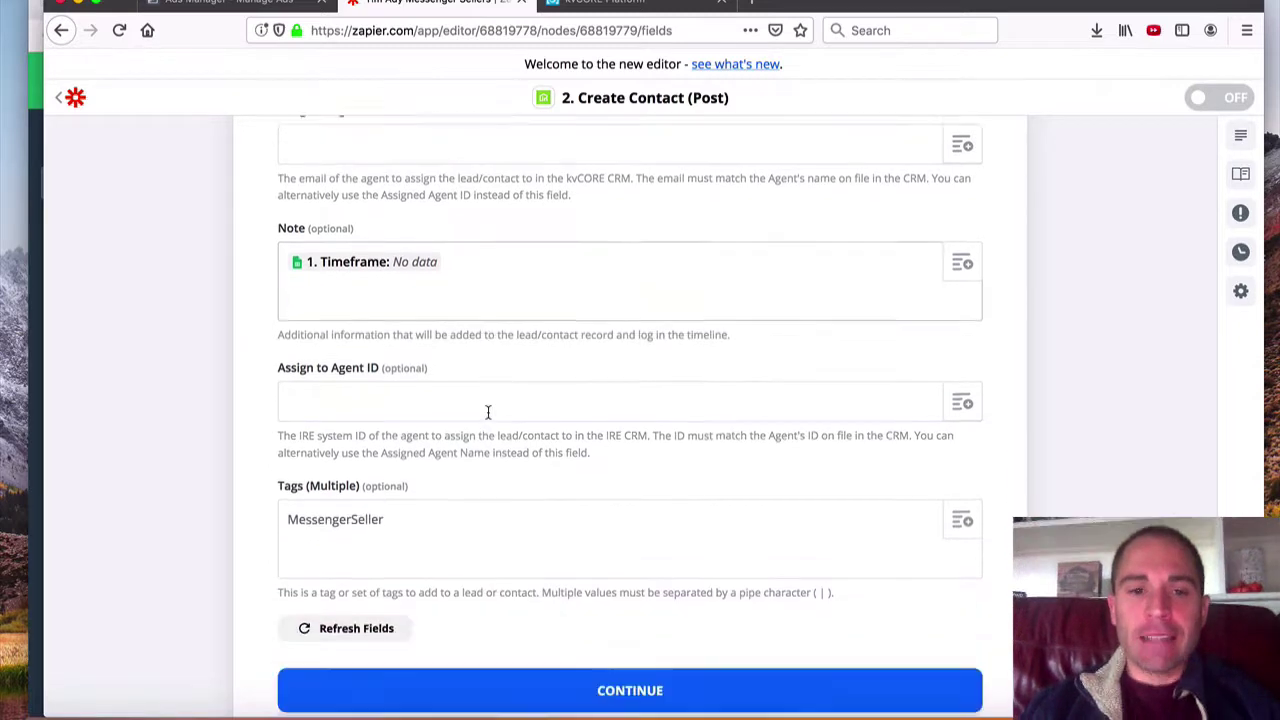
click(435, 372)
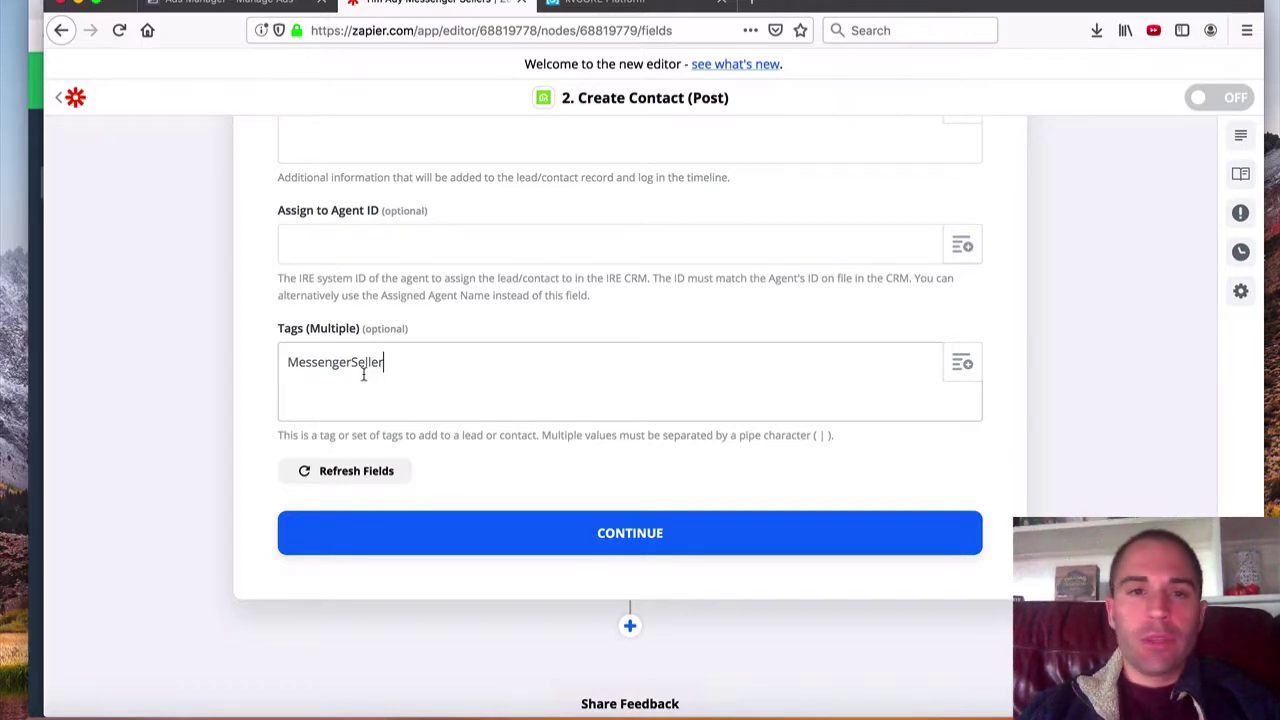
scroll(517, 434, down, 1)
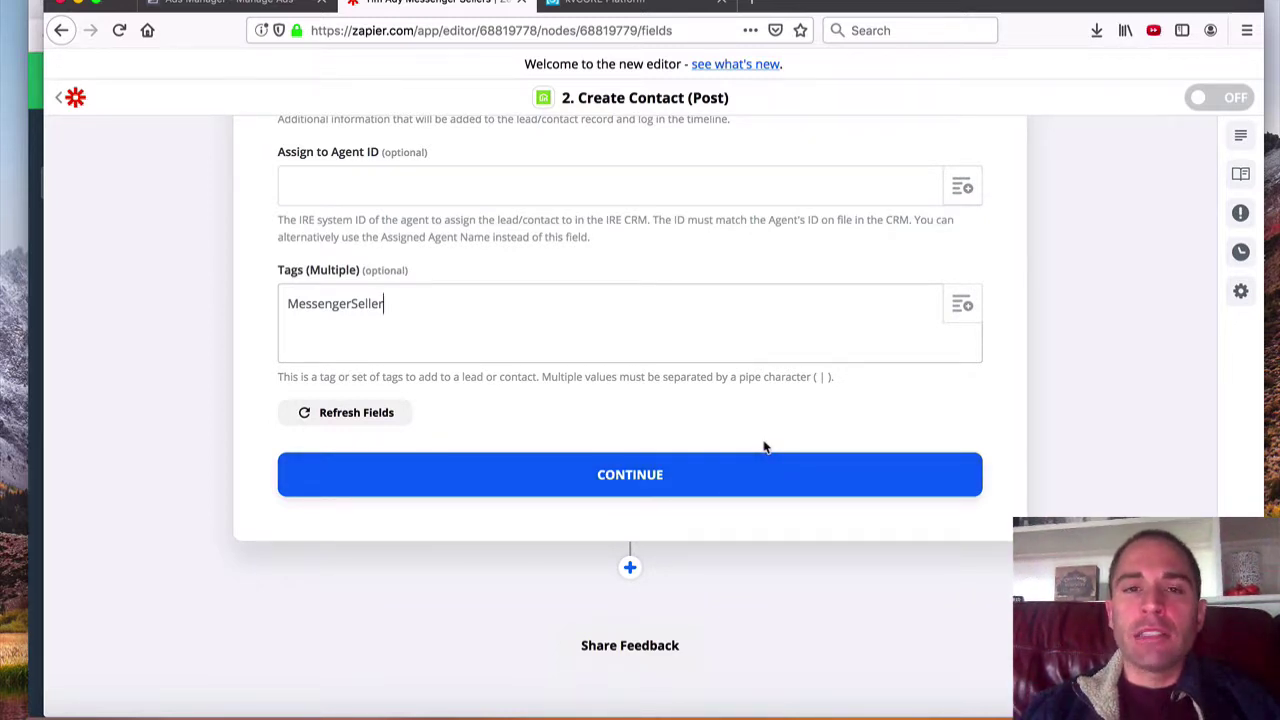
scroll(1140, 268, up, 1)
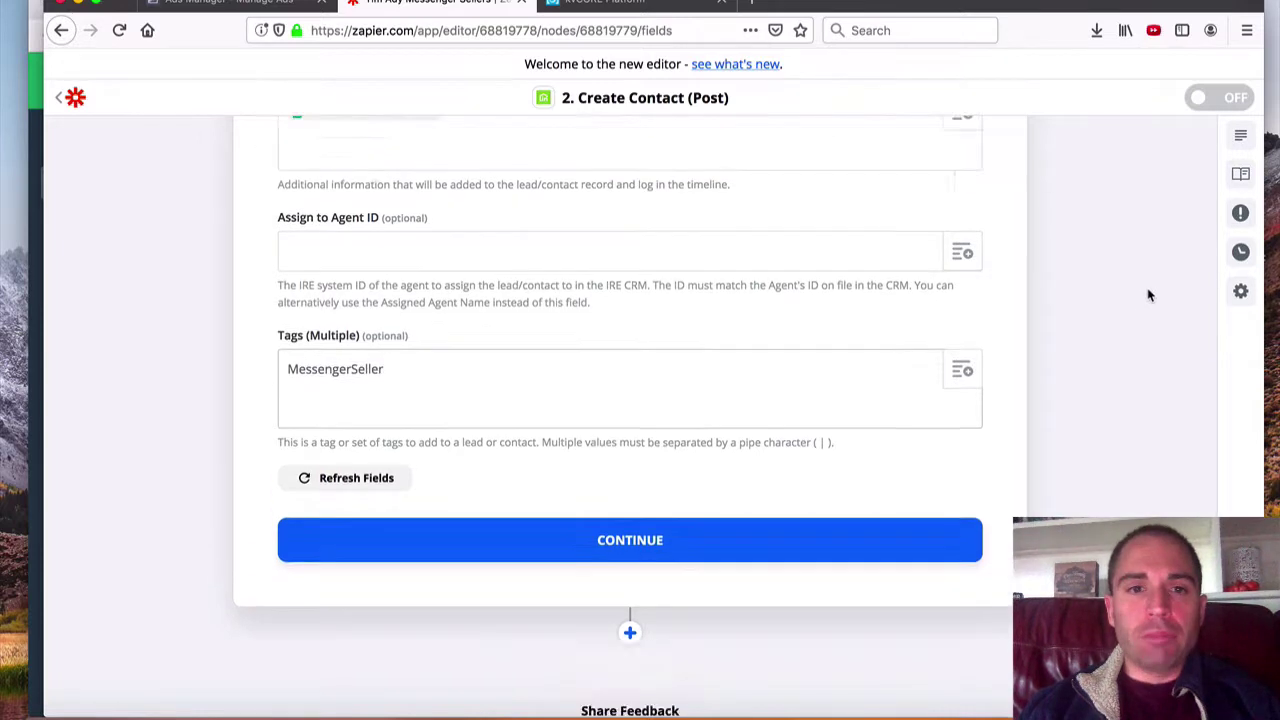
scroll(1149, 295, up, 2)
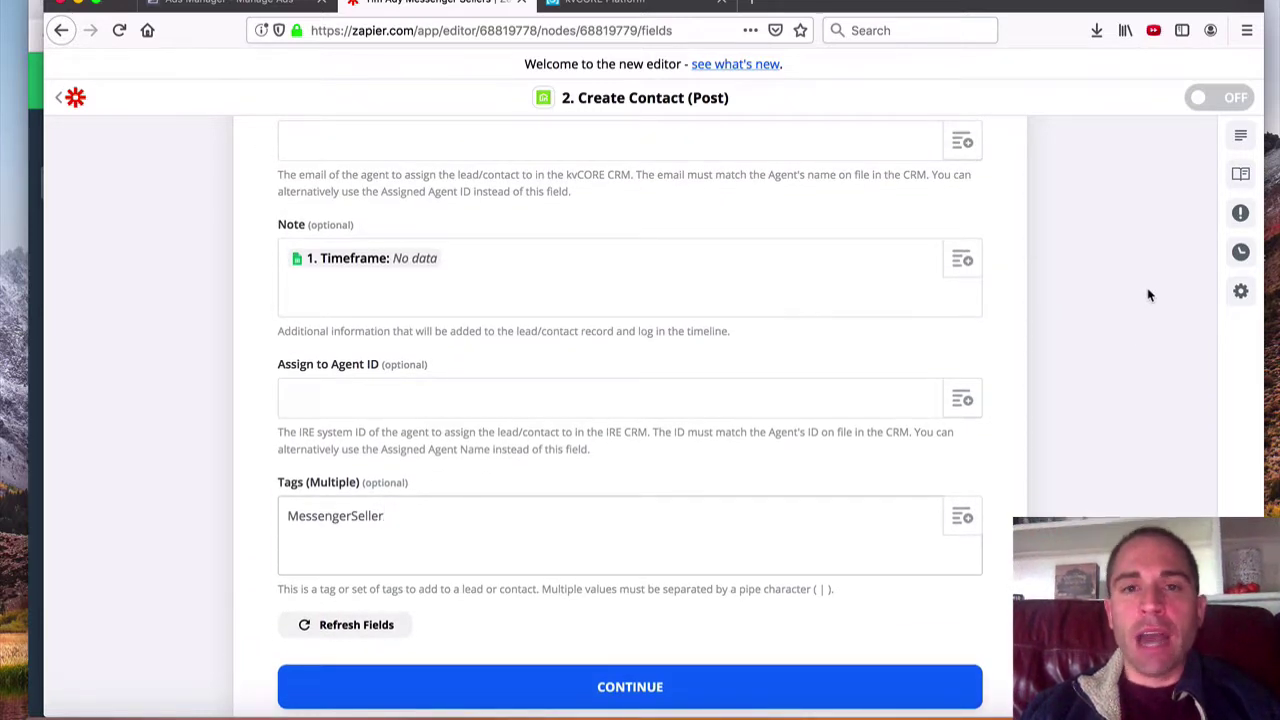